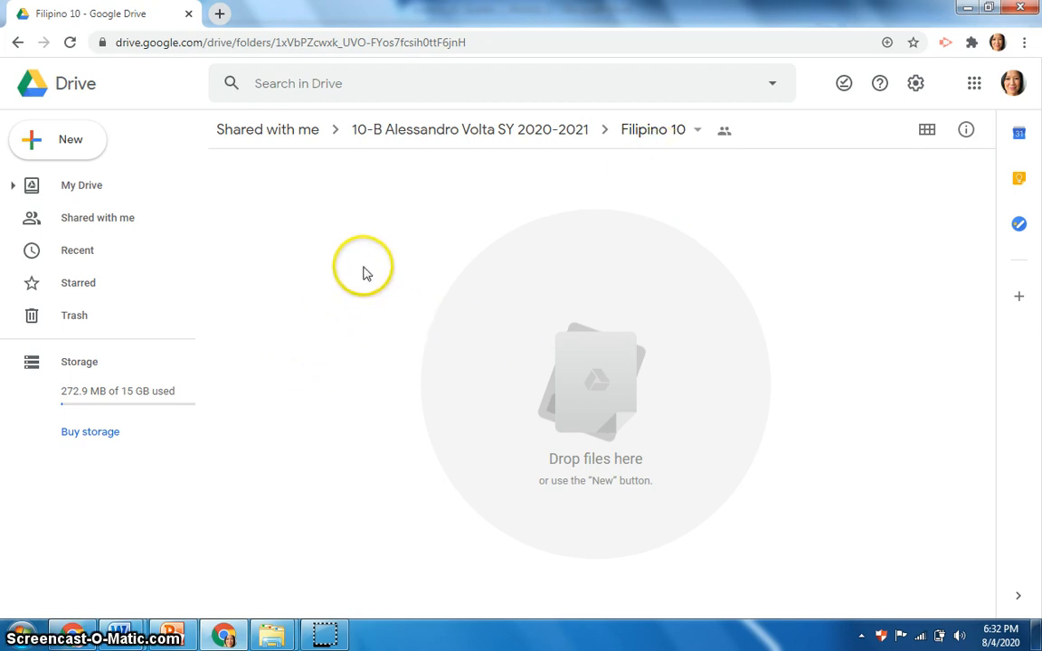
Step: Upload the GLA Catalyst Day 0 Material presentation from the Desktop into the Filipino 10 folder
click(62, 150)
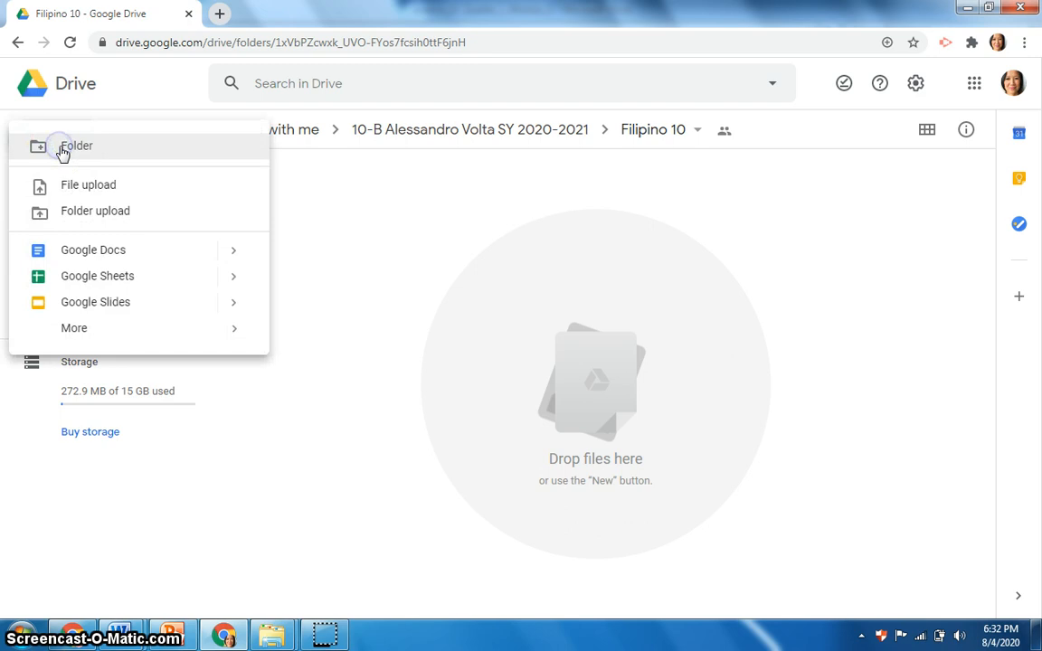
click(92, 197)
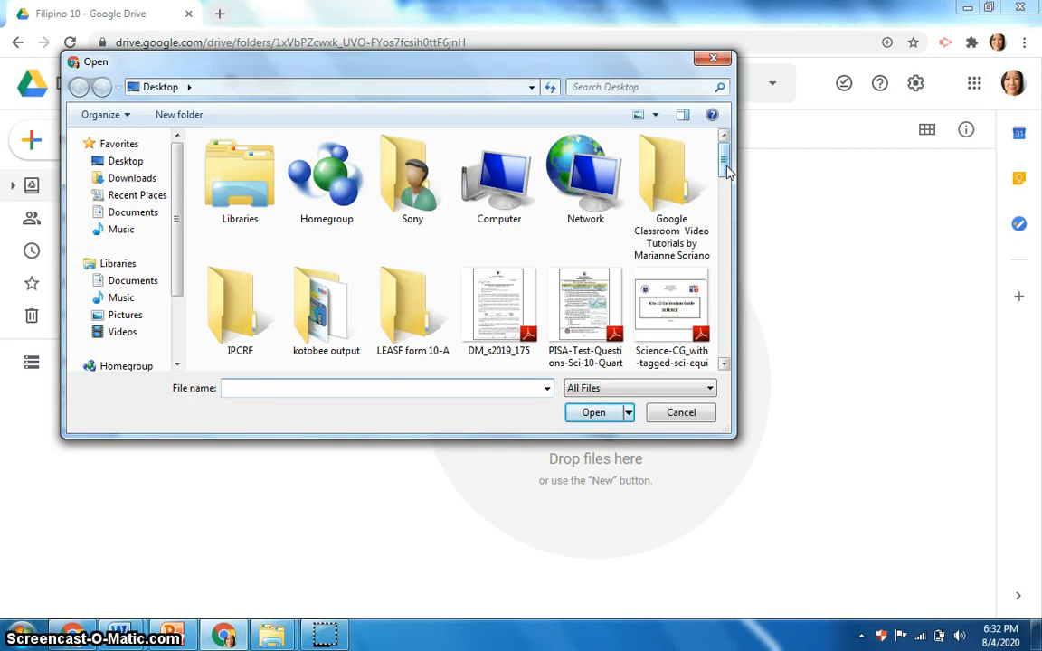
drag(727, 171, 726, 228)
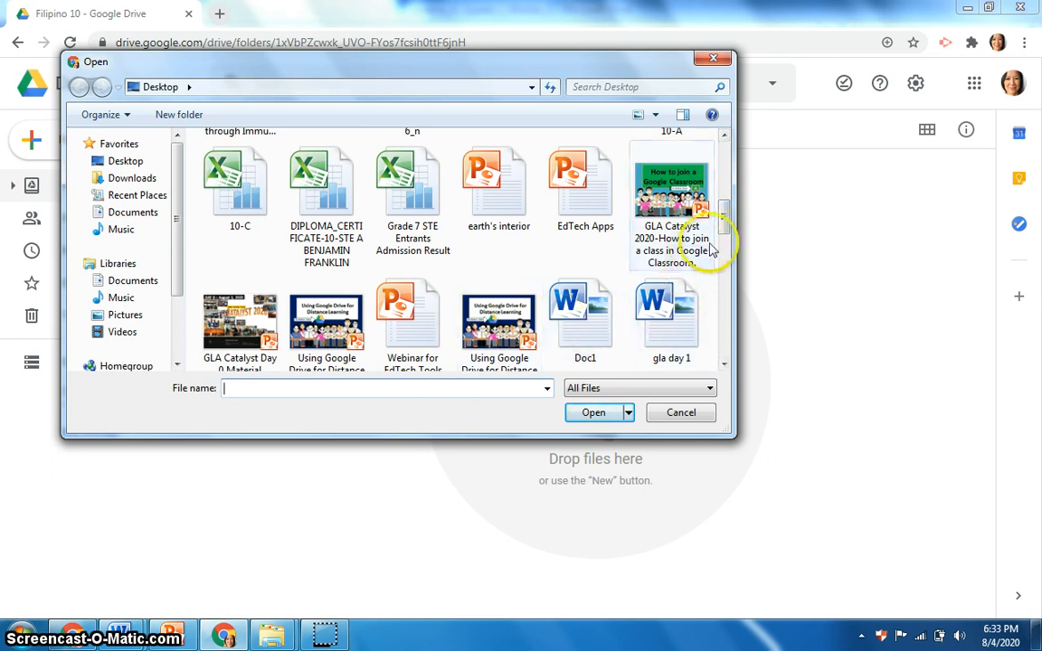
drag(725, 229, 722, 233)
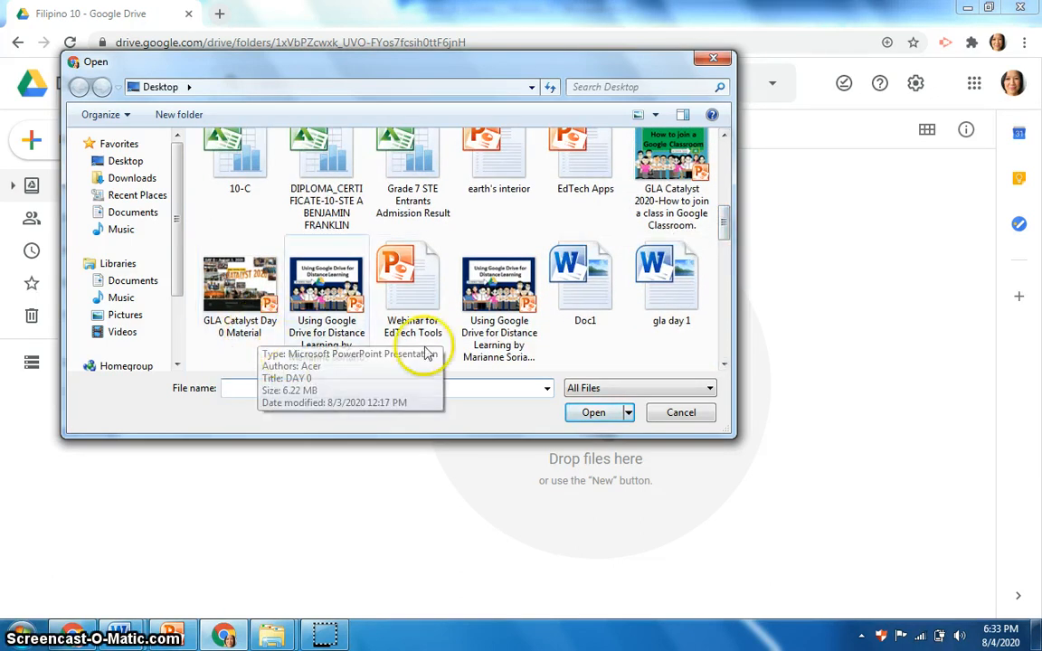
click(263, 321)
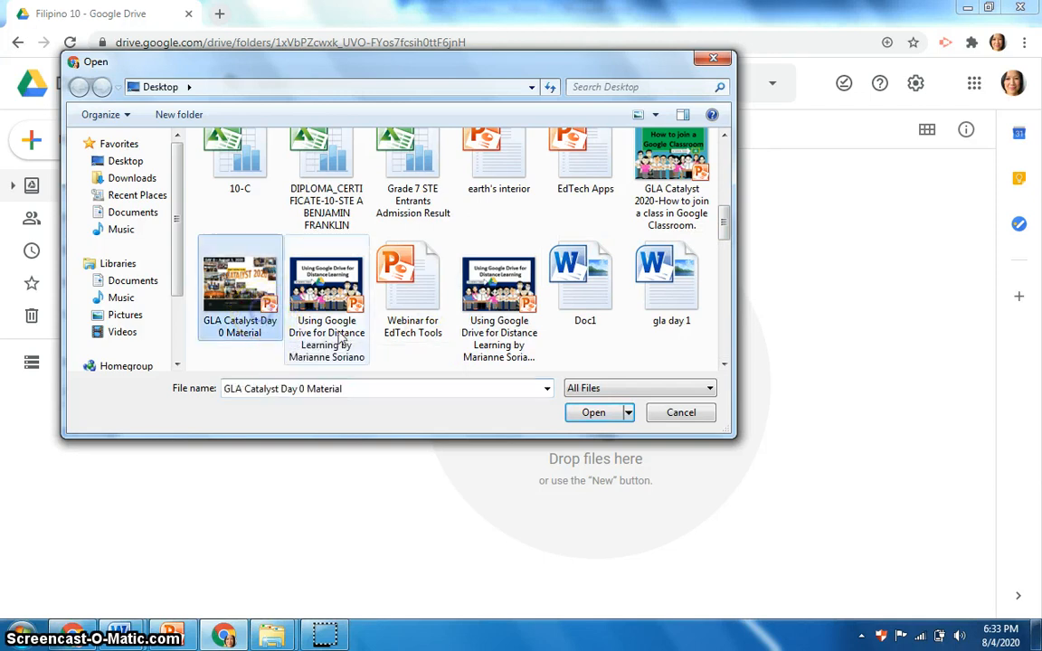
click(583, 413)
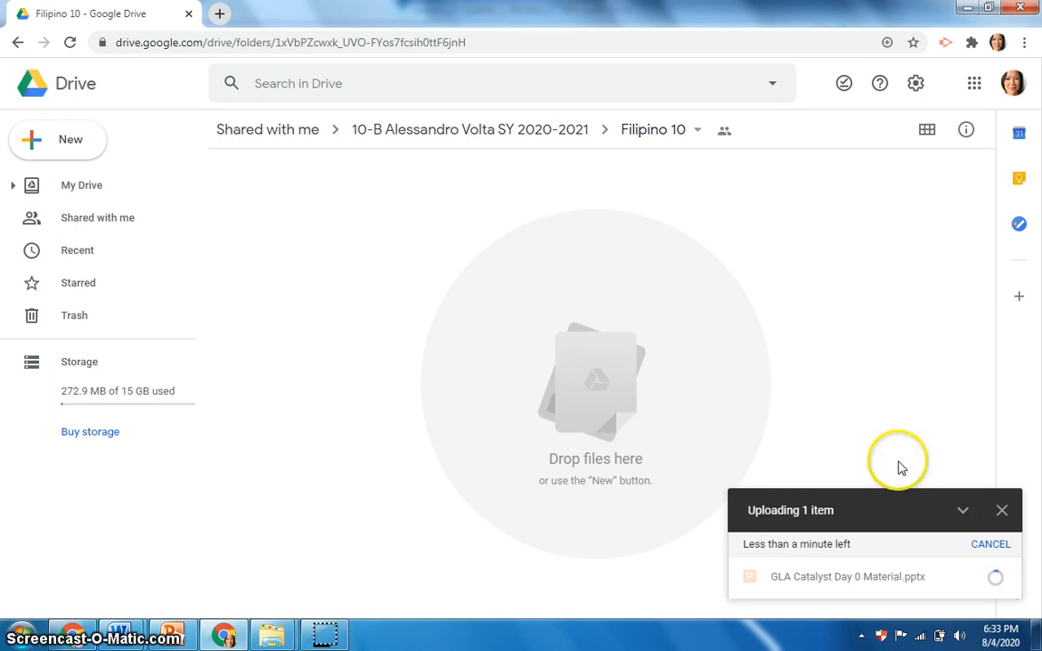
mouse_move(921, 574)
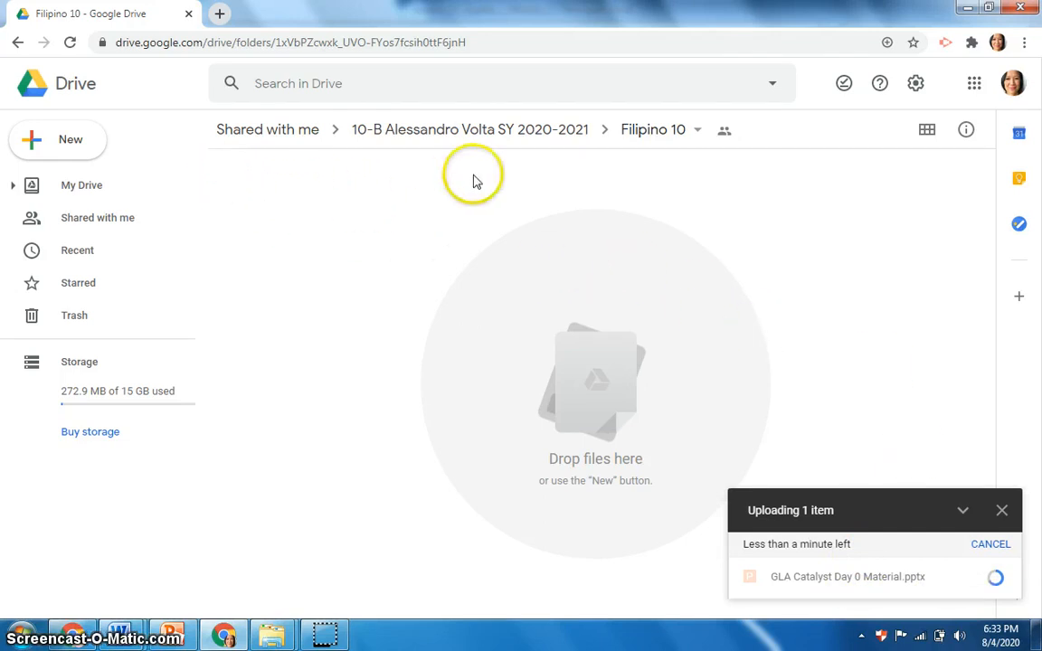
click(66, 145)
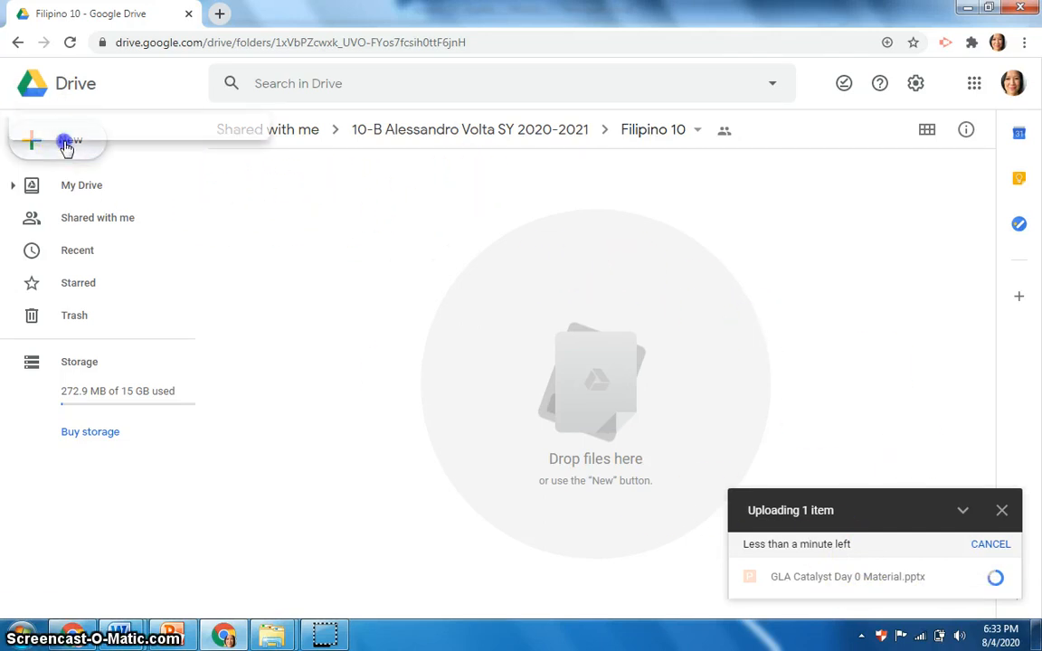
click(62, 143)
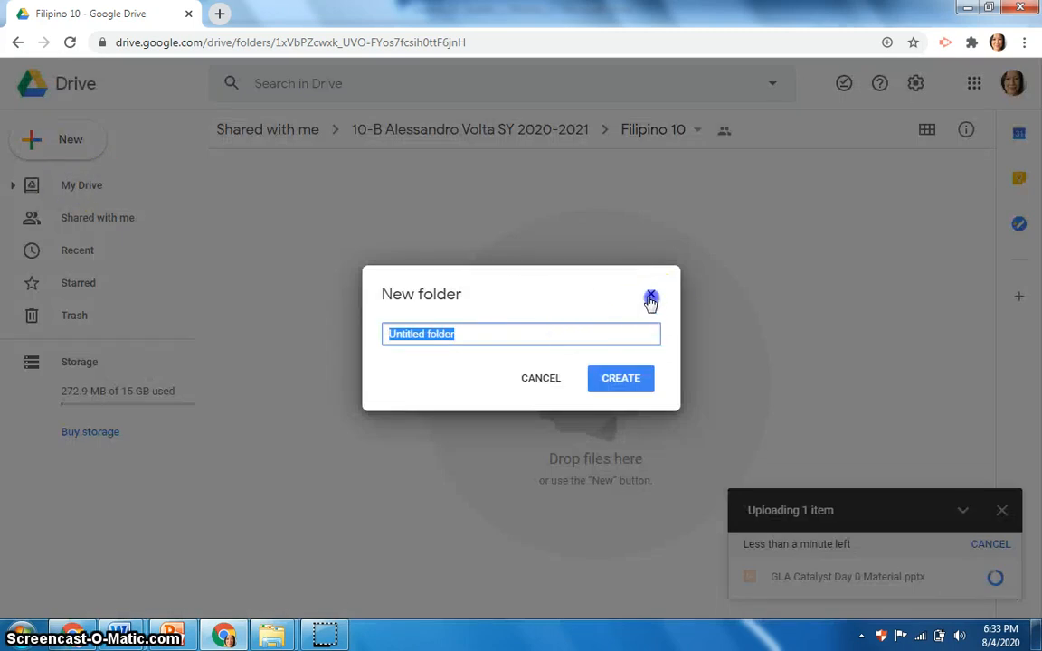
click(651, 298)
Step: Upload the User Guide for LESF Facility PDF from the Desktop and close the upload status panel
click(40, 136)
click(86, 190)
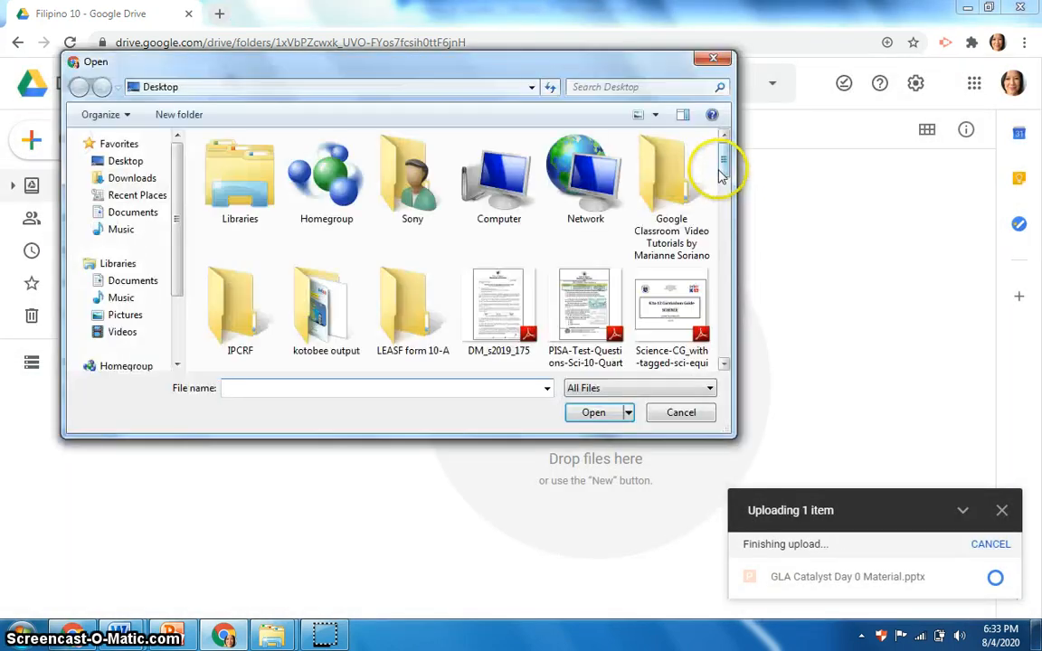
mouse_move(722, 175)
mouse_down()
mouse_move(728, 258)
mouse_move(714, 174)
mouse_up()
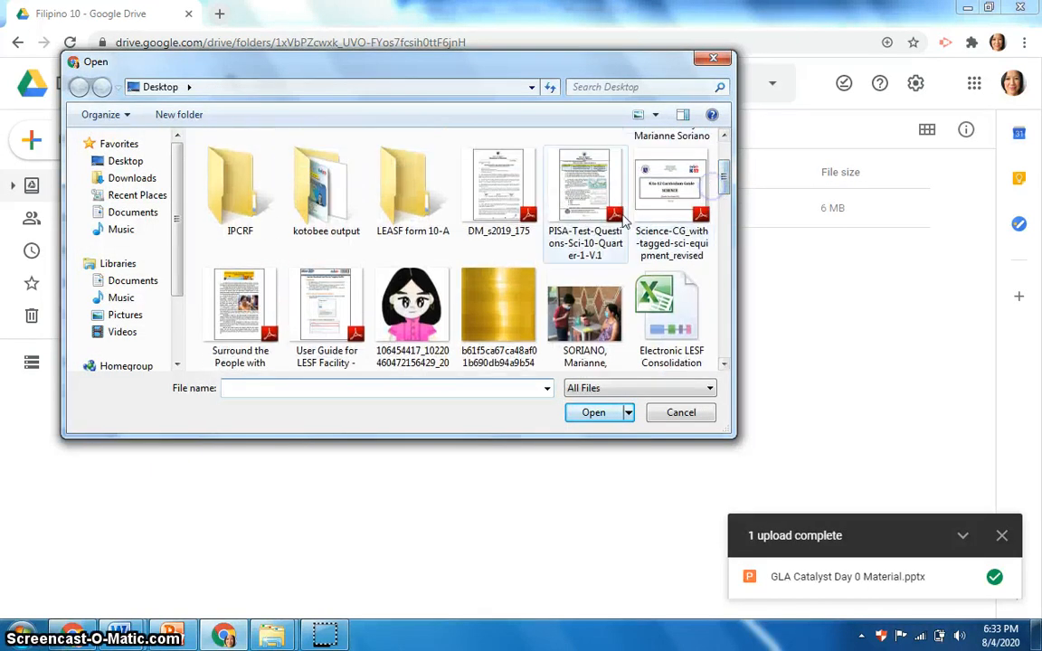
click(321, 335)
click(595, 413)
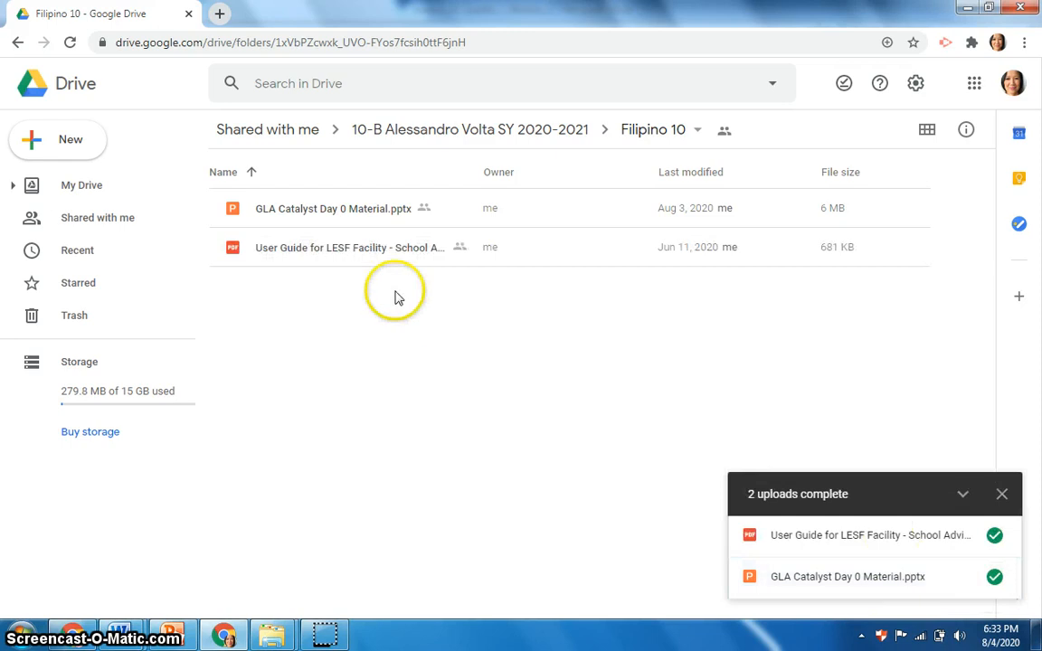
click(1003, 496)
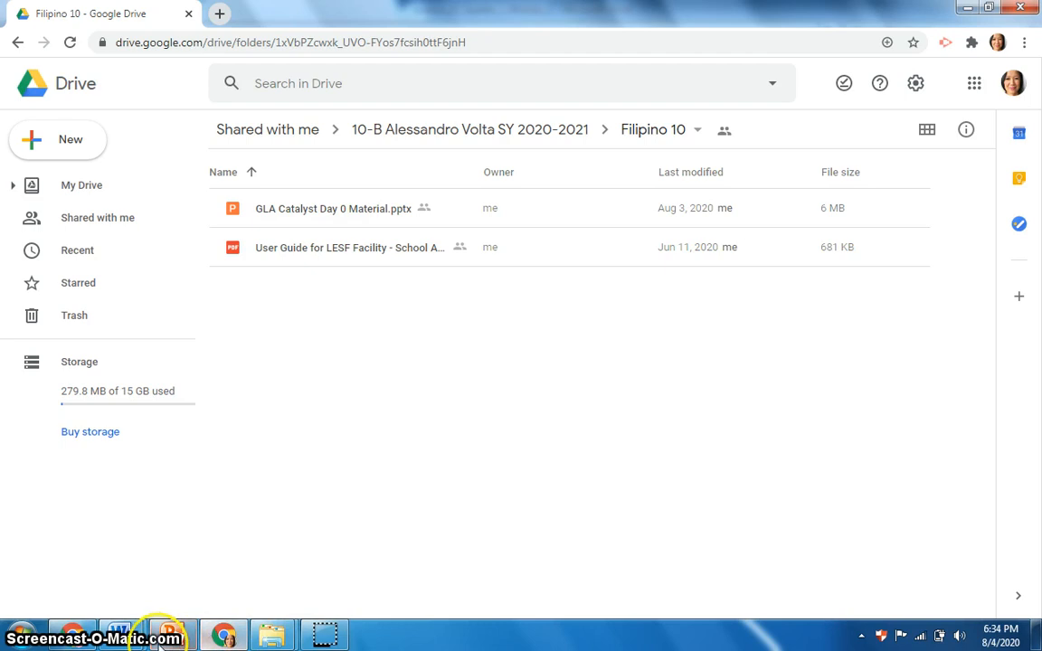
click(76, 635)
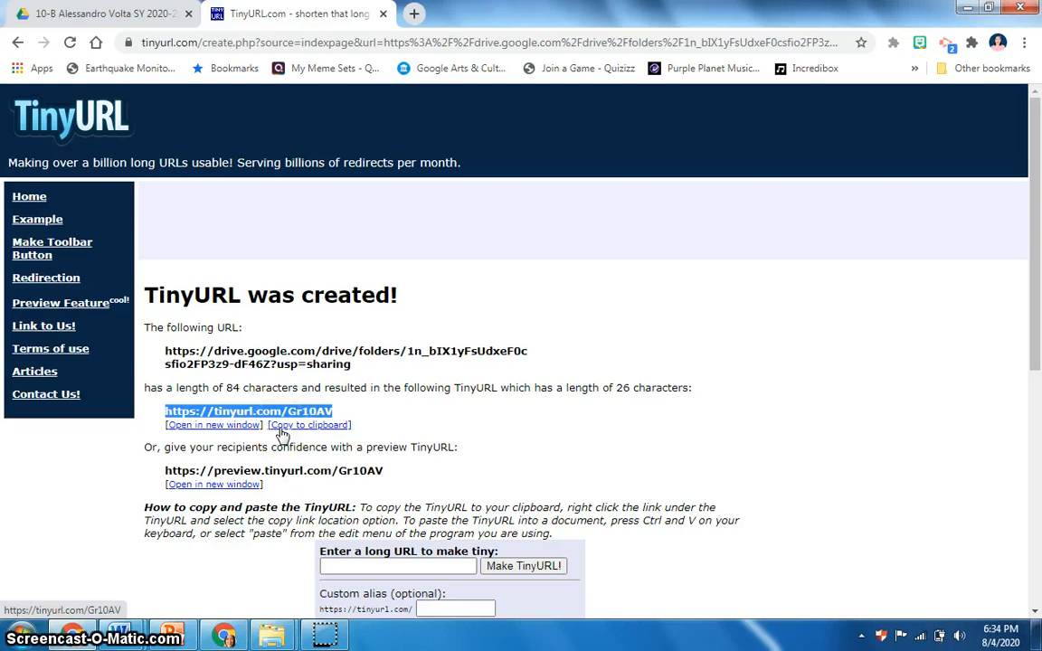
click(282, 427)
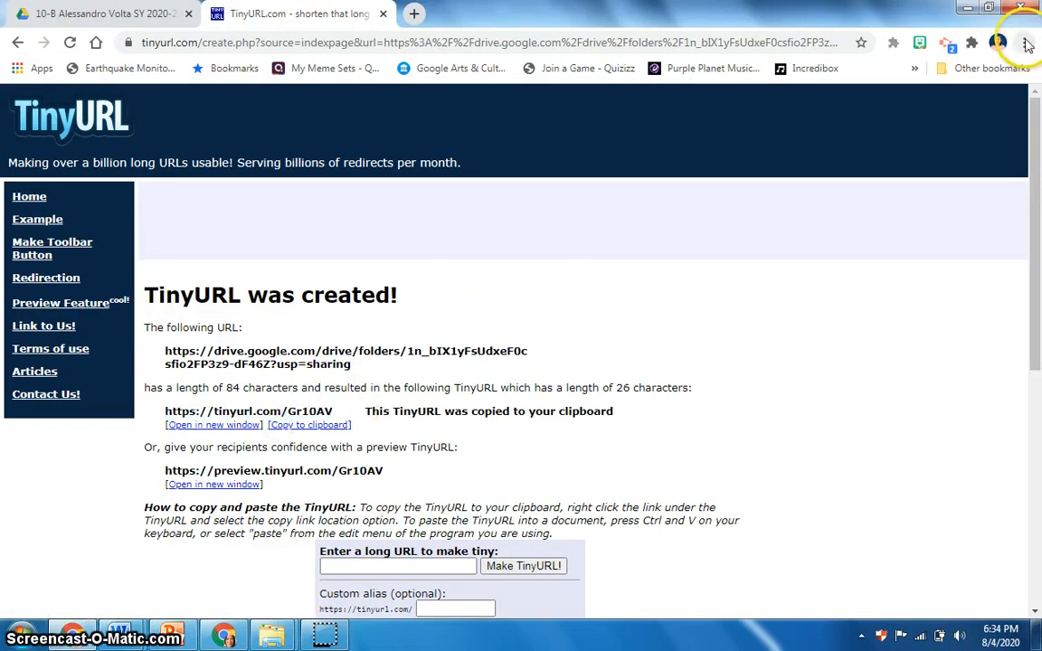
Step: Return to the Drive window and open a new incognito window
click(998, 45)
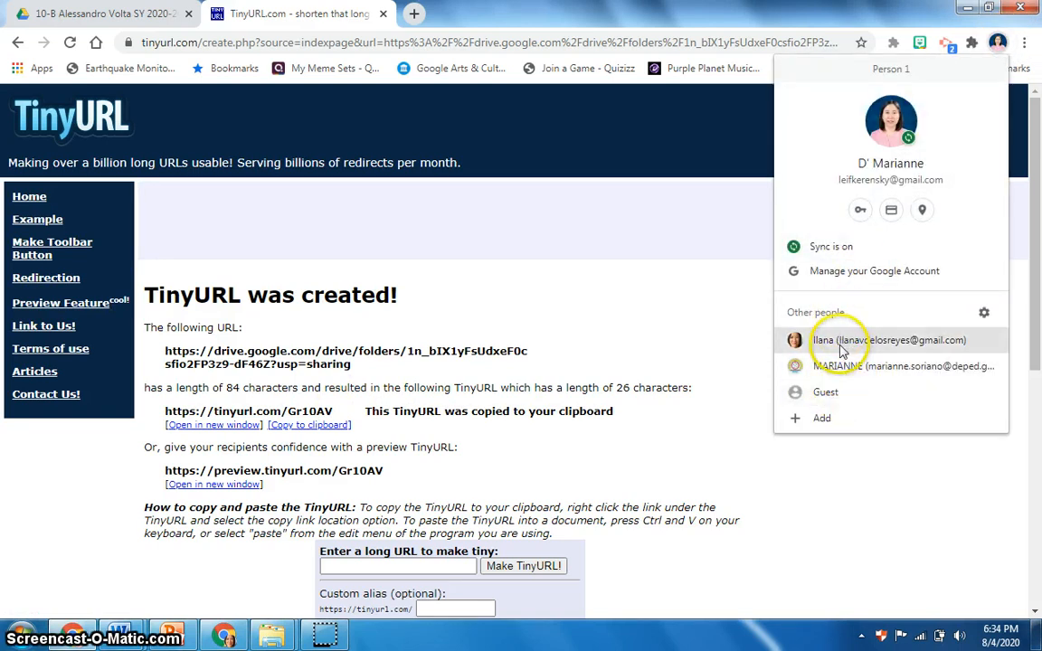
click(237, 636)
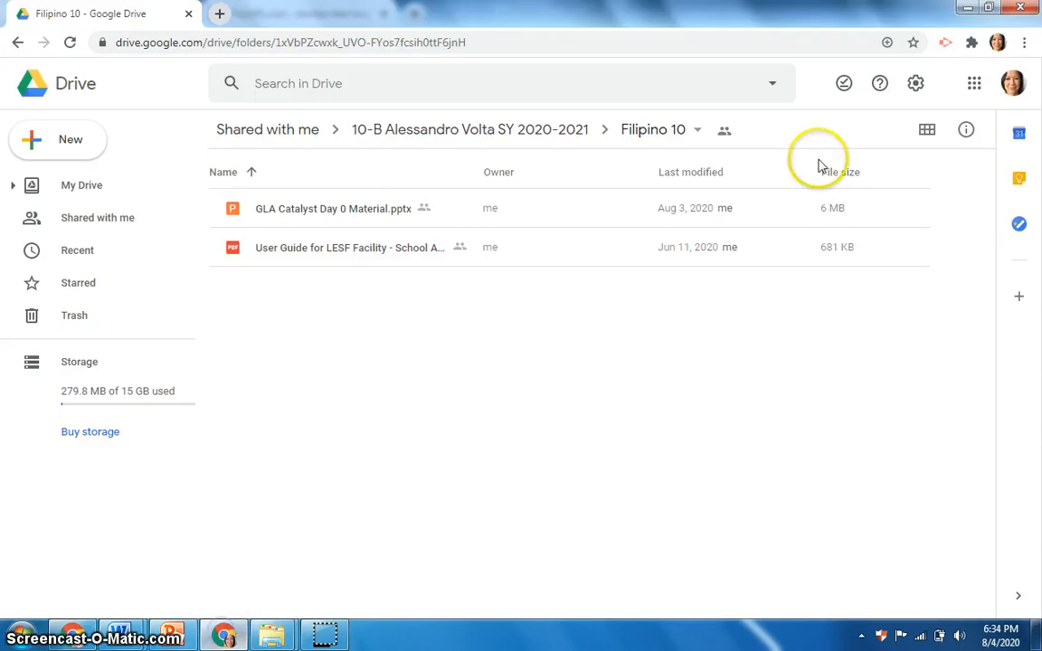
click(974, 83)
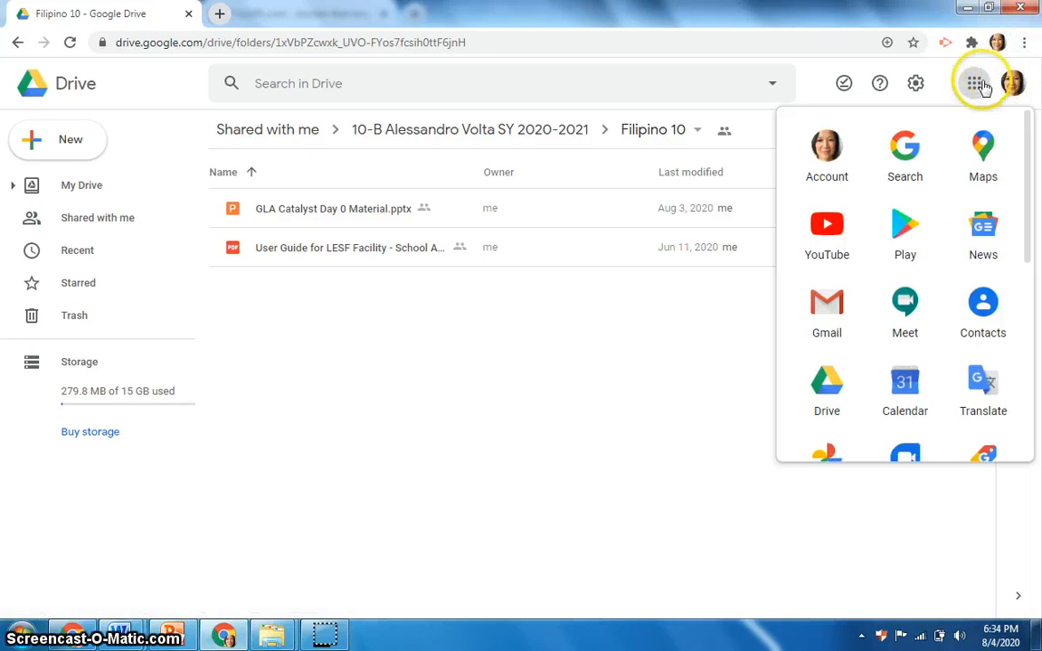
click(1024, 43)
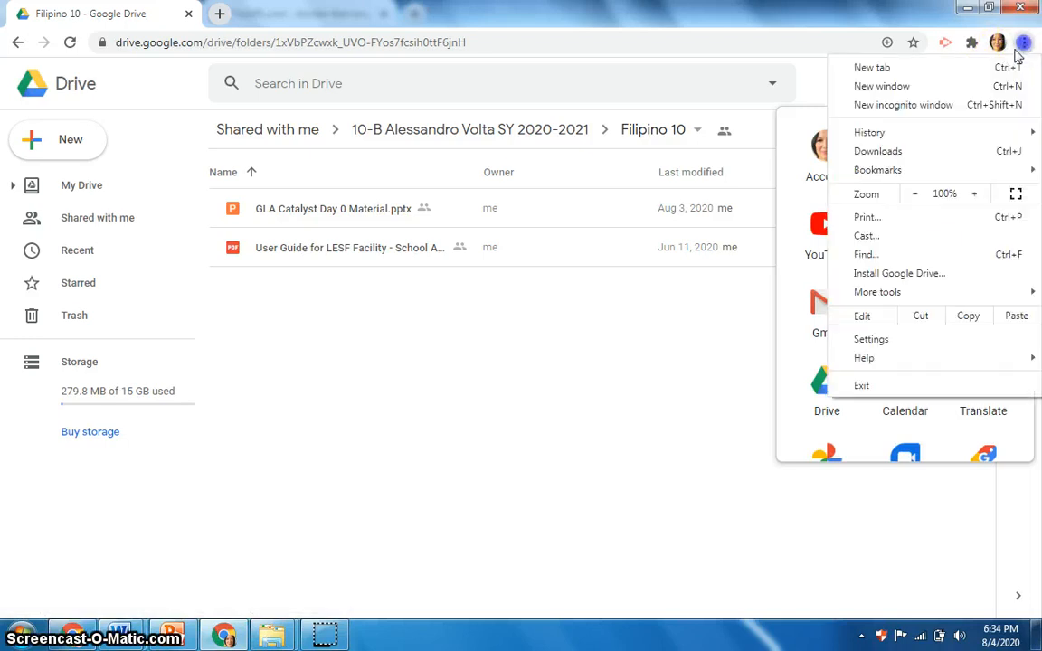
click(919, 105)
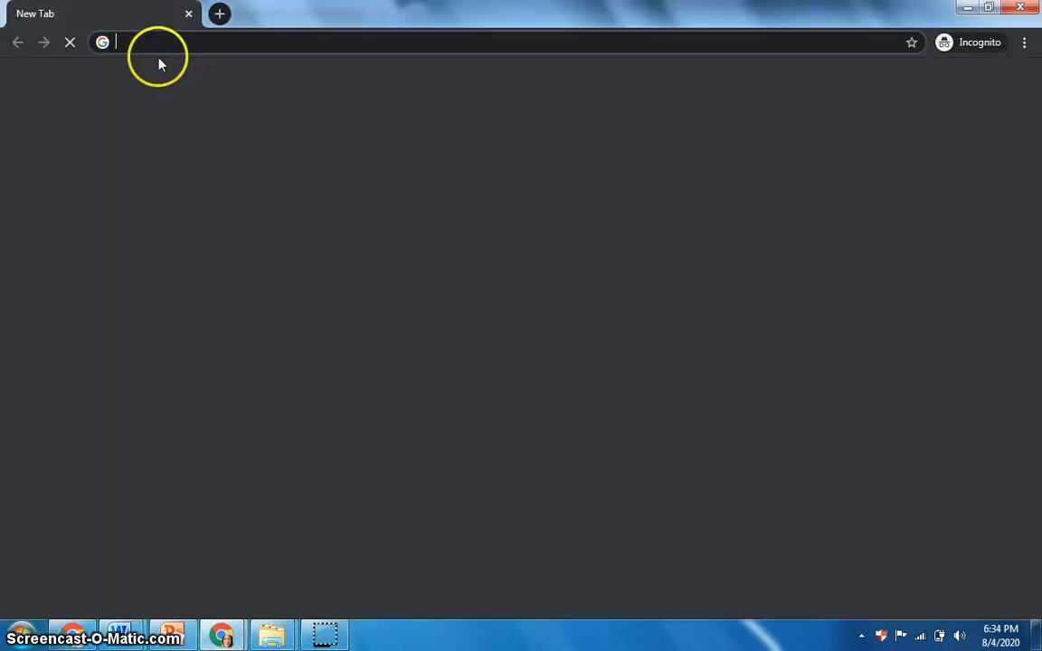
Step: Paste the copied TinyURL link into the incognito address bar and open it
right_click(158, 45)
click(209, 131)
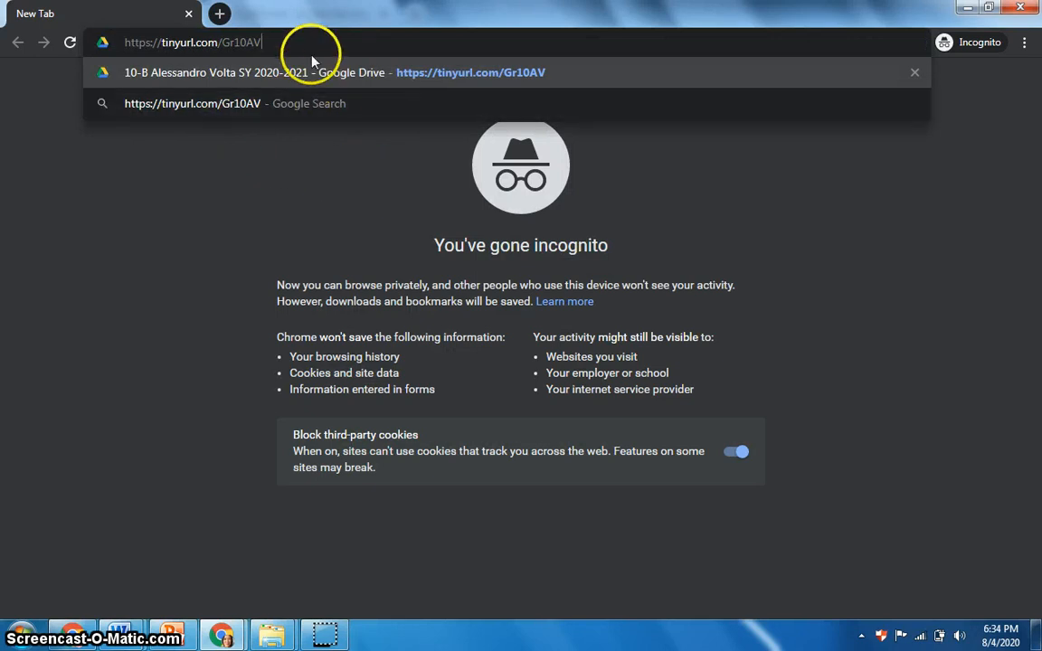
key(Return)
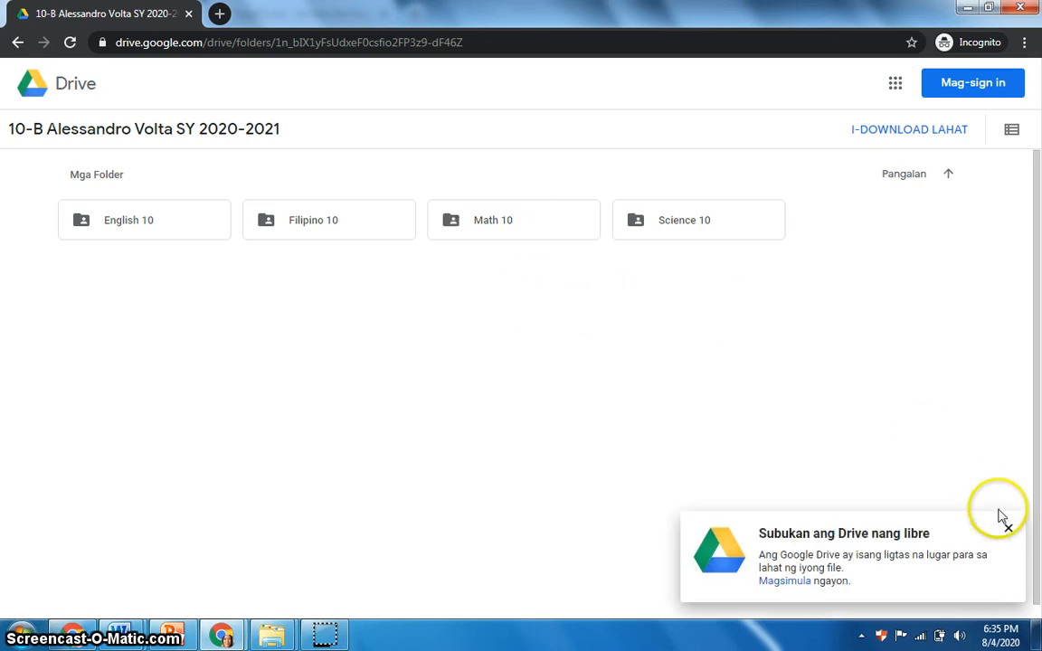
Step: Download the Filipino 10 folder as a zip and close the download panel, dismissing the cancel and leave prompts
click(1009, 531)
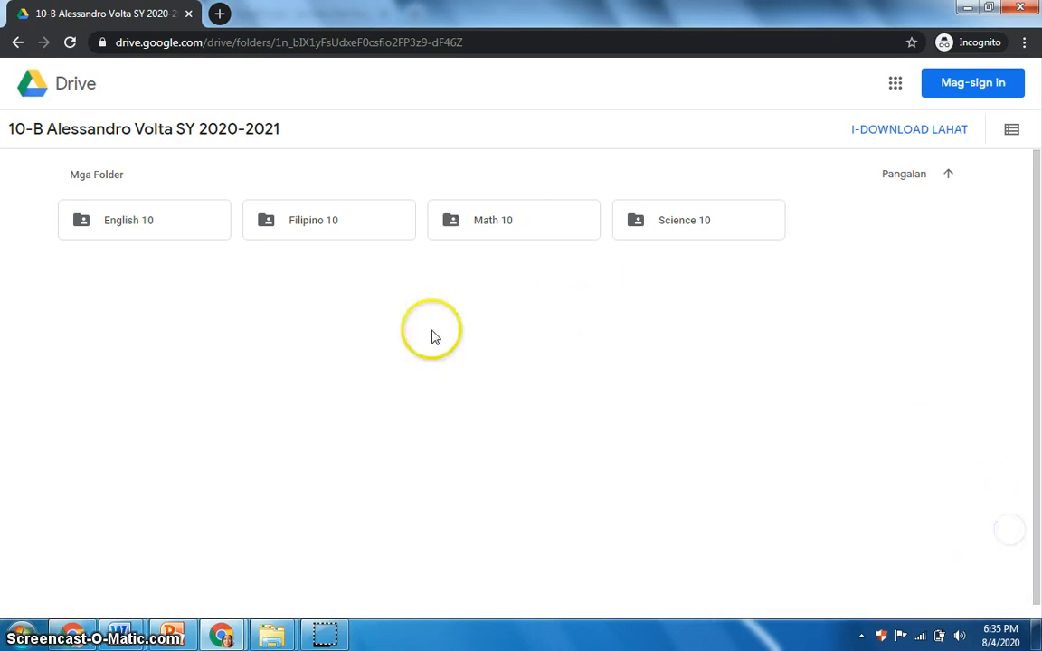
click(291, 233)
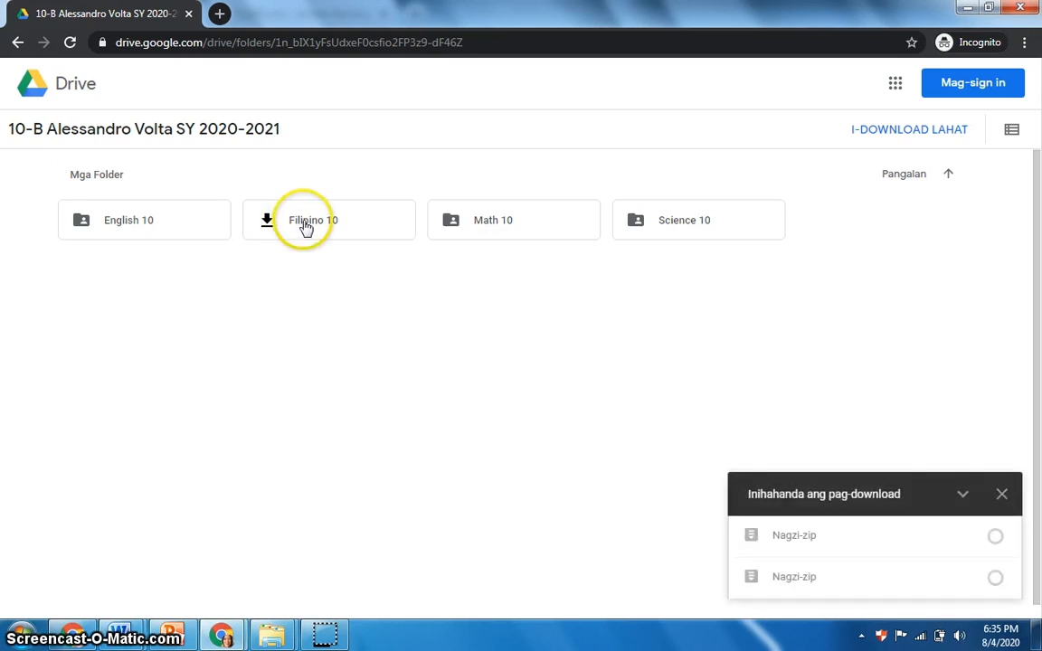
click(1002, 494)
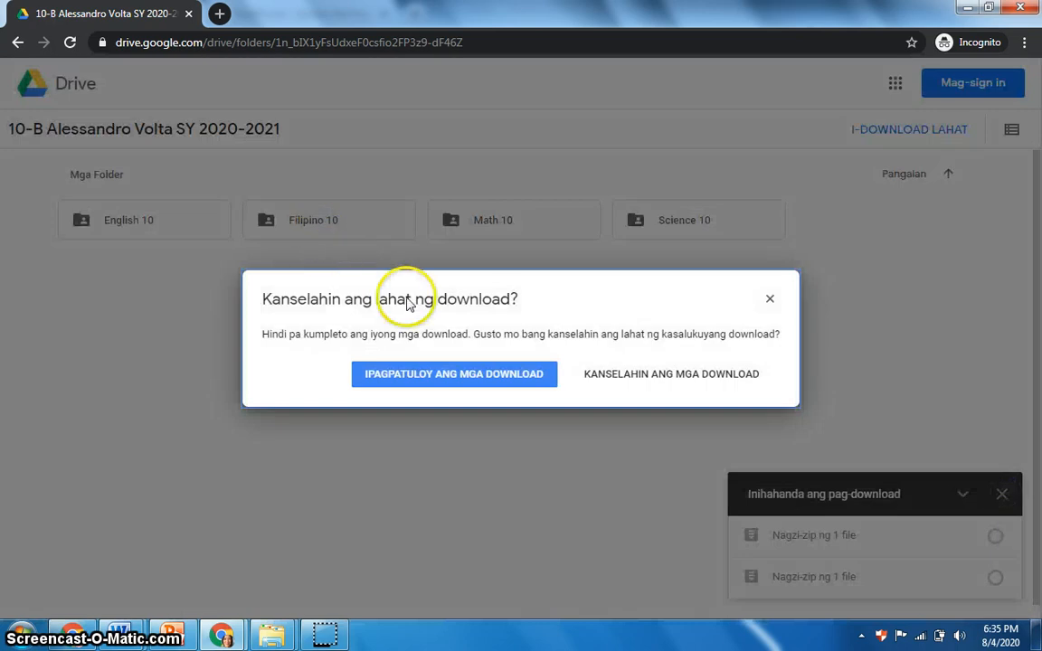
click(770, 299)
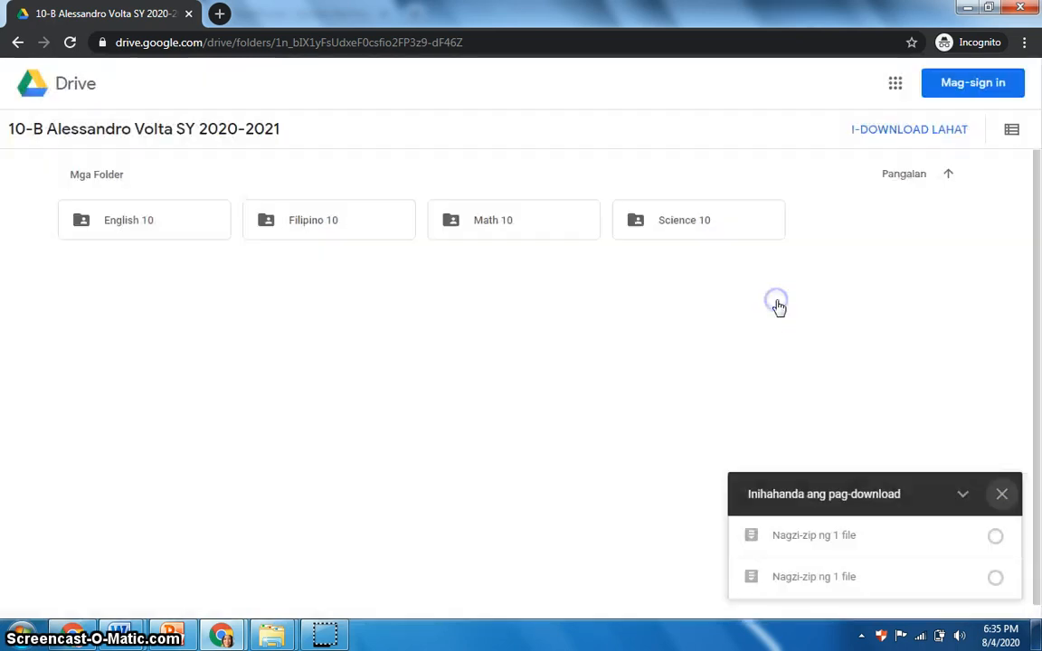
click(1002, 496)
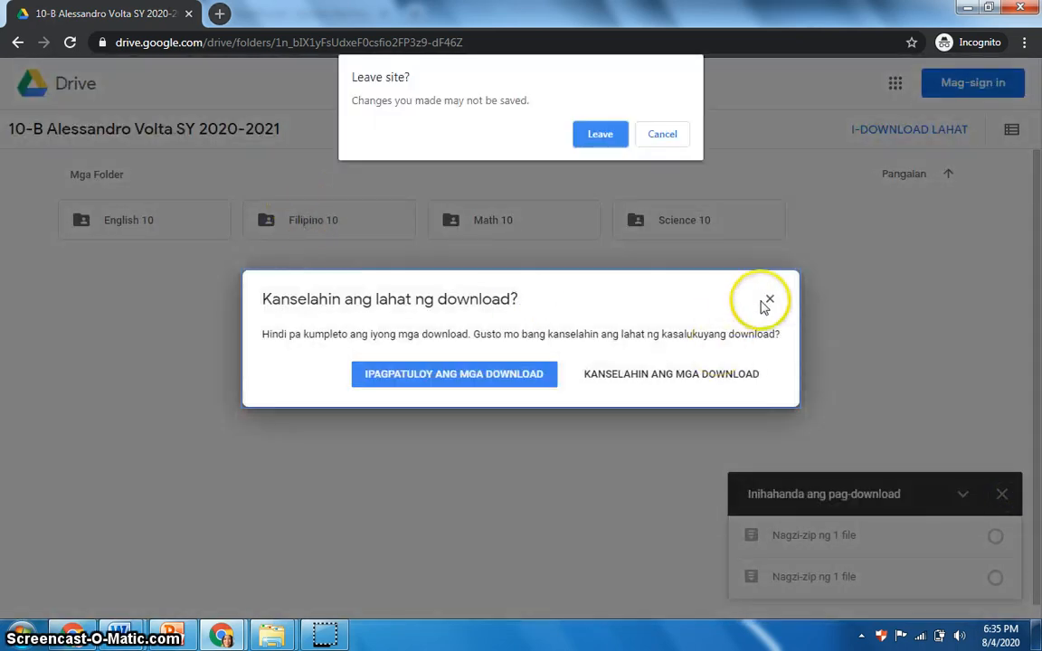
click(660, 133)
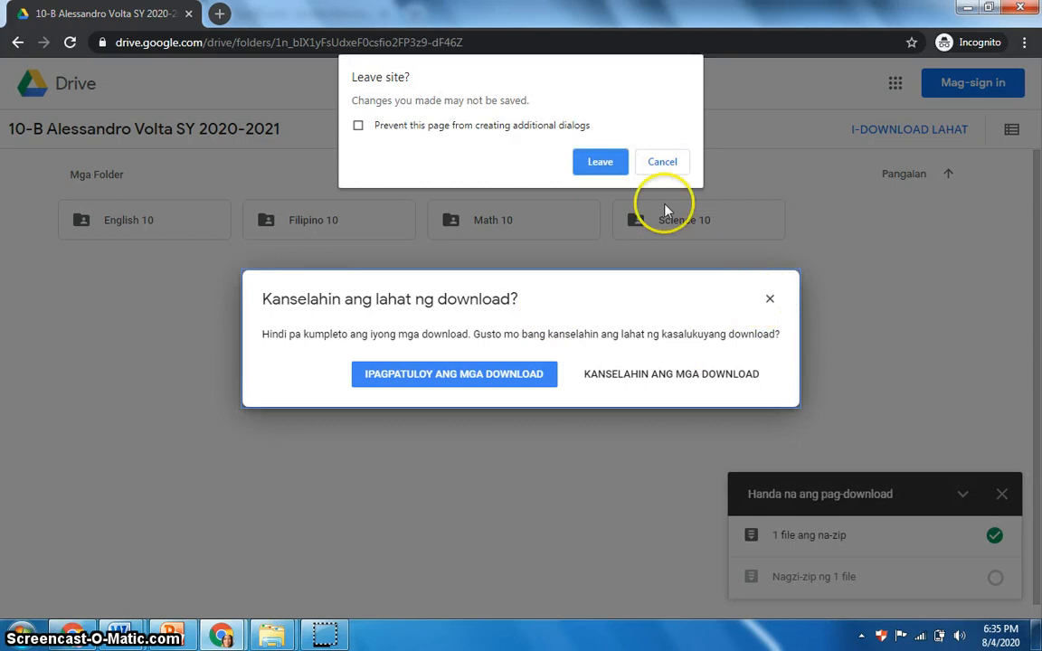
click(653, 162)
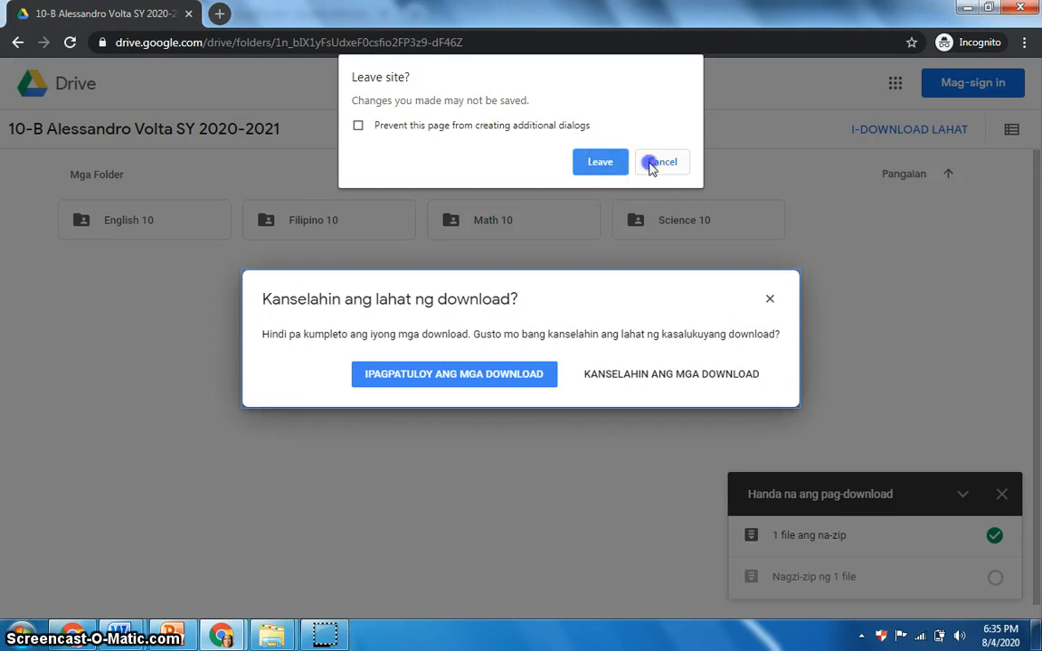
click(770, 300)
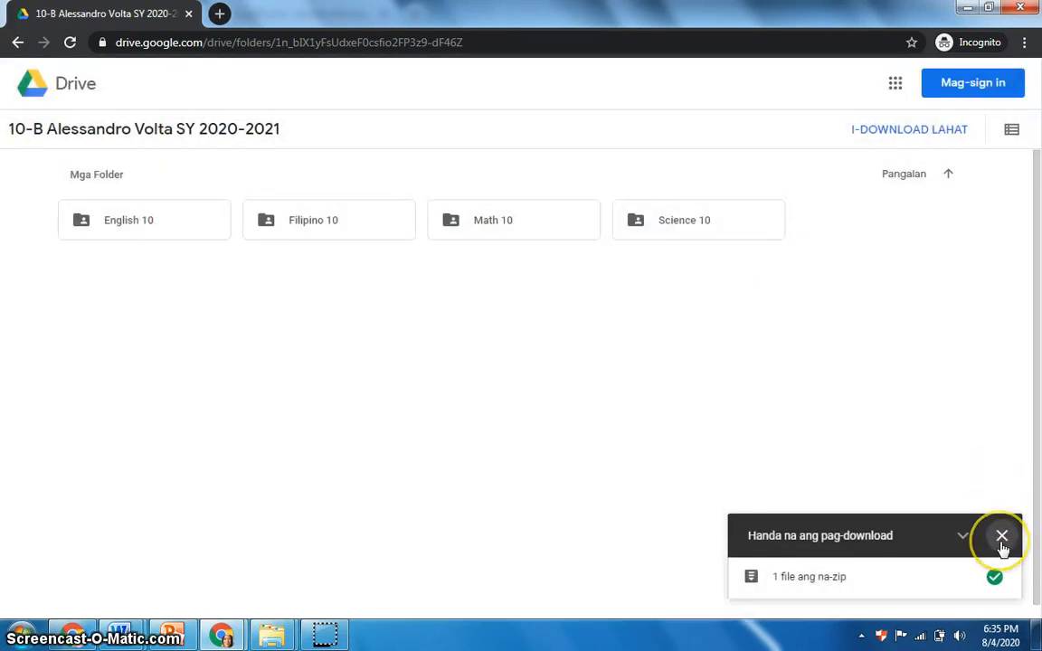
click(1001, 543)
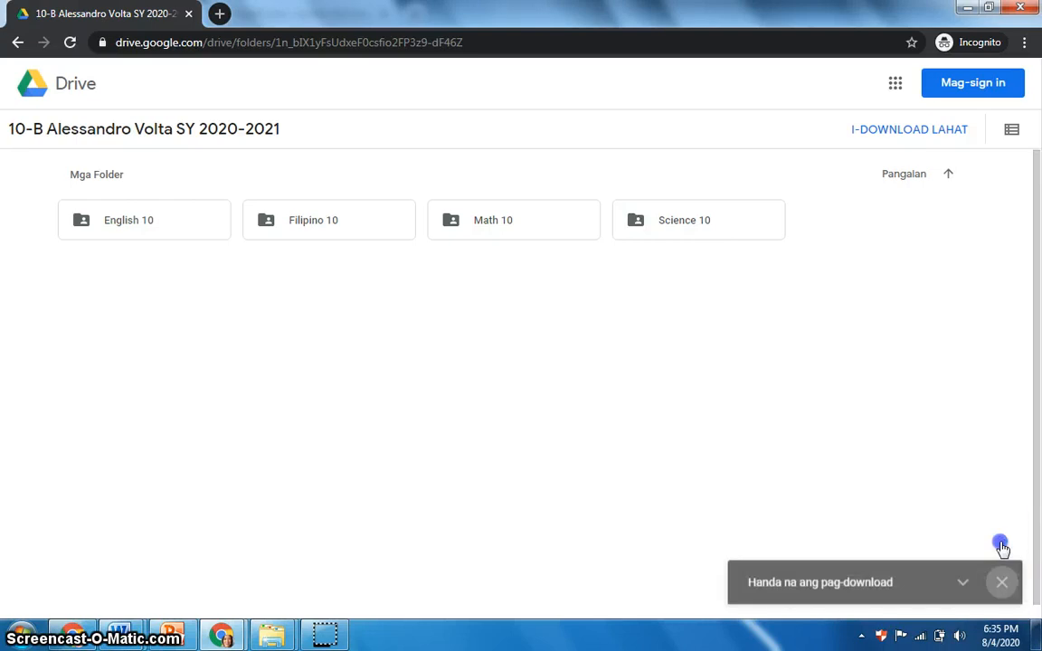
Step: Open the Filipino 10 folder and download the User Guide for LESF Facility PDF
double_click(368, 231)
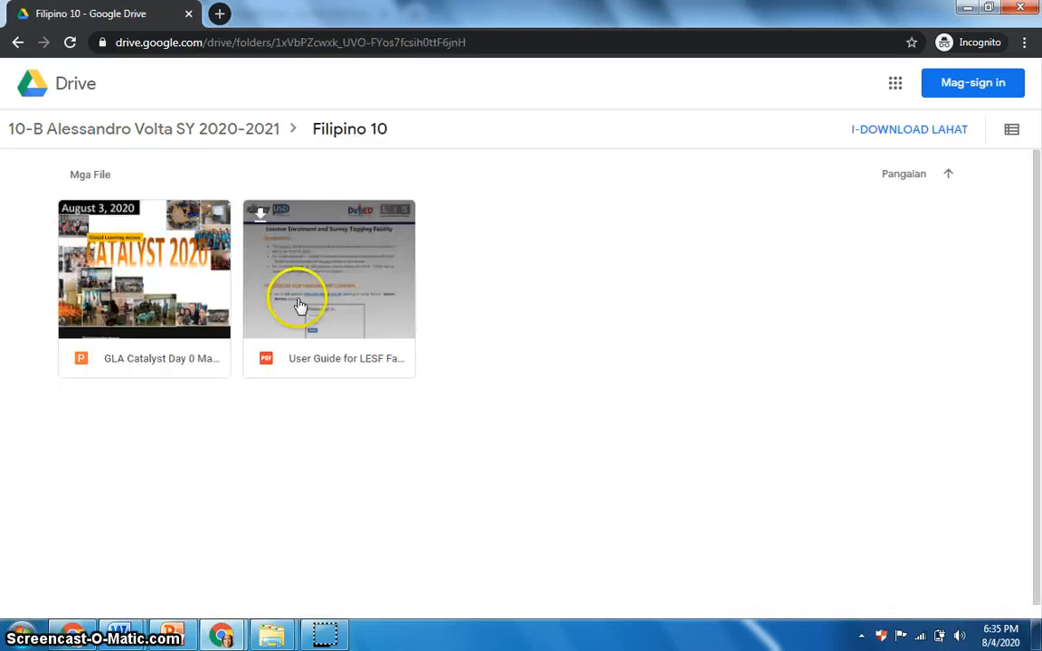
click(262, 222)
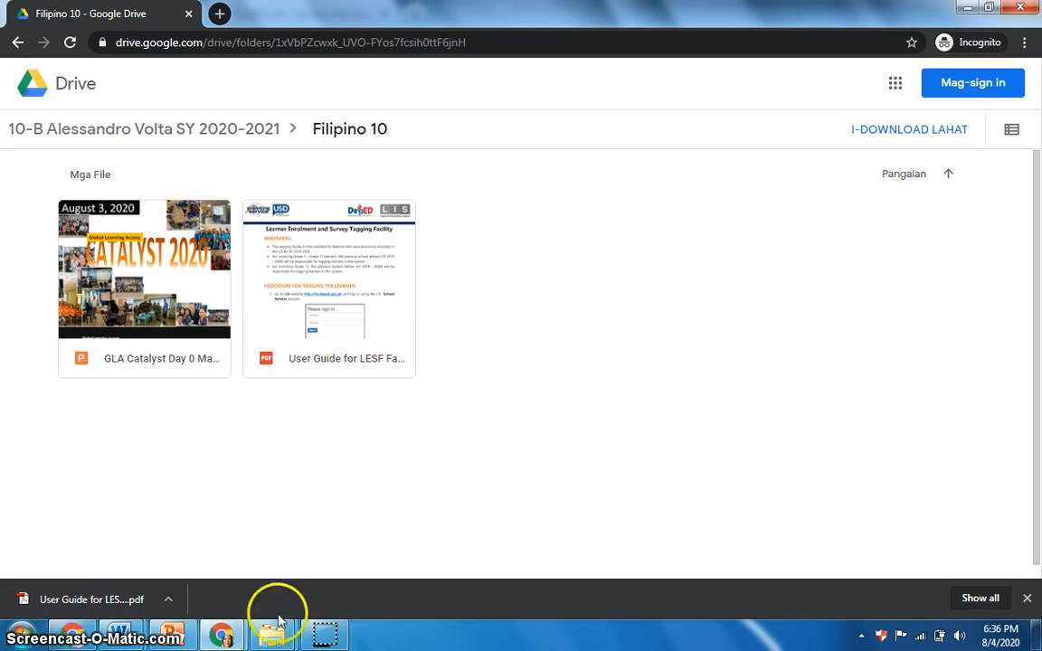
click(366, 522)
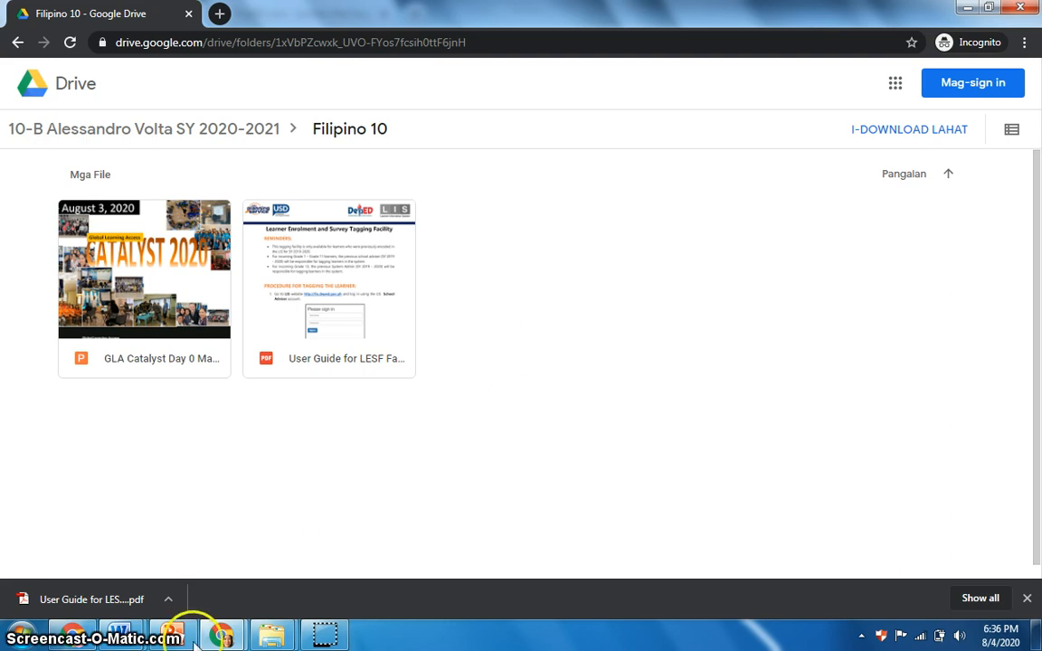
Step: Switch back to the main browser window's Drive tab and open My Drive
click(72, 636)
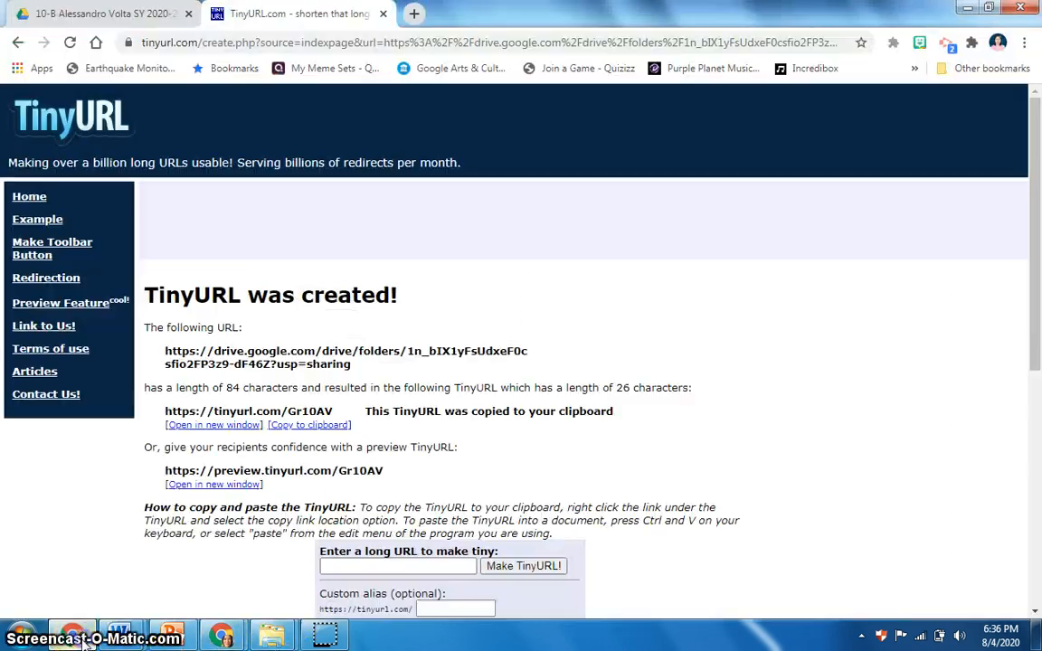
click(132, 13)
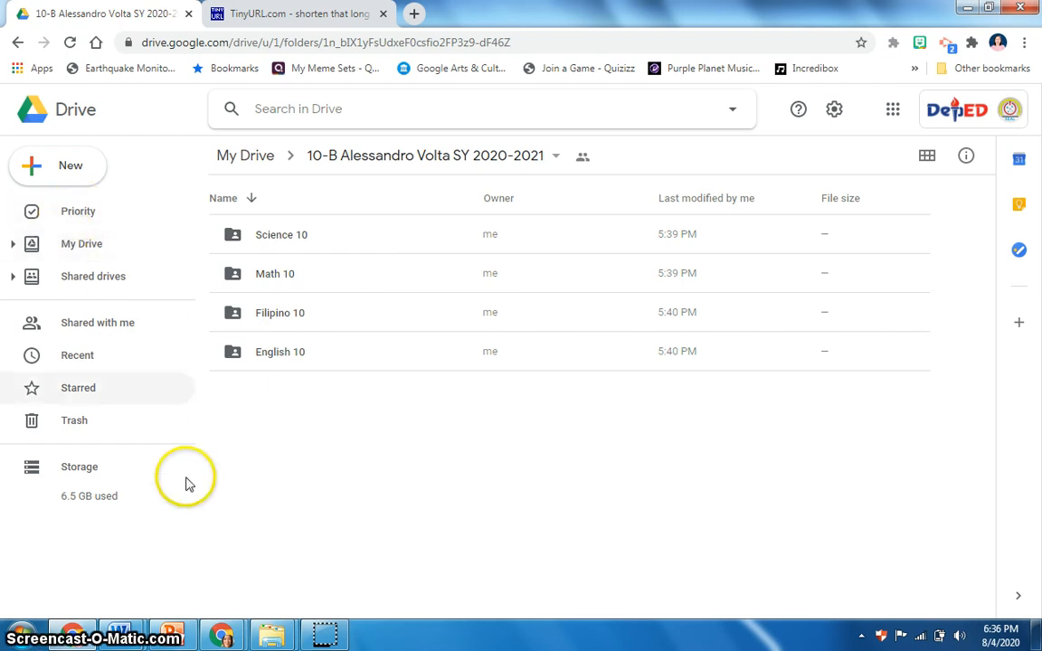
click(79, 242)
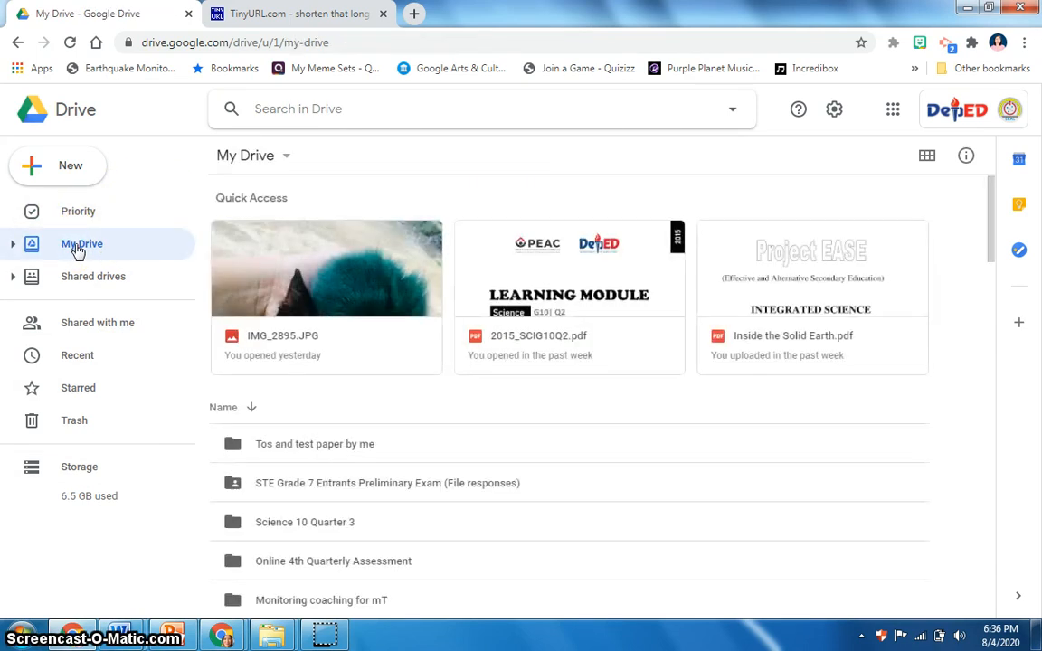
Step: Create a new folder in My Drive named Science 10 10-B 2020-2021
click(80, 176)
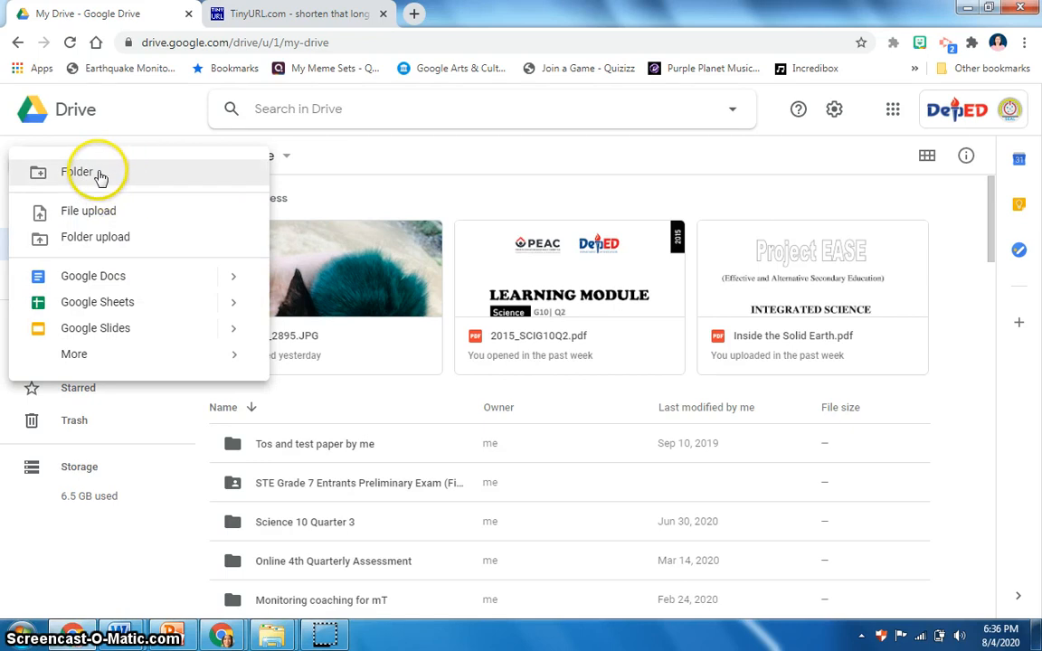
click(93, 173)
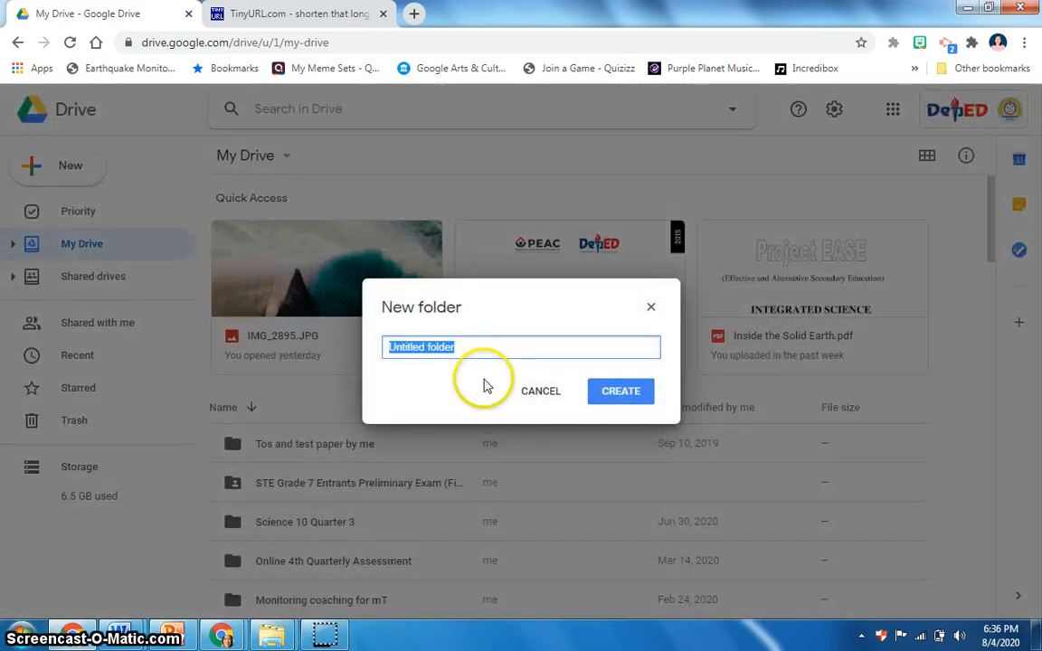
text(Science)
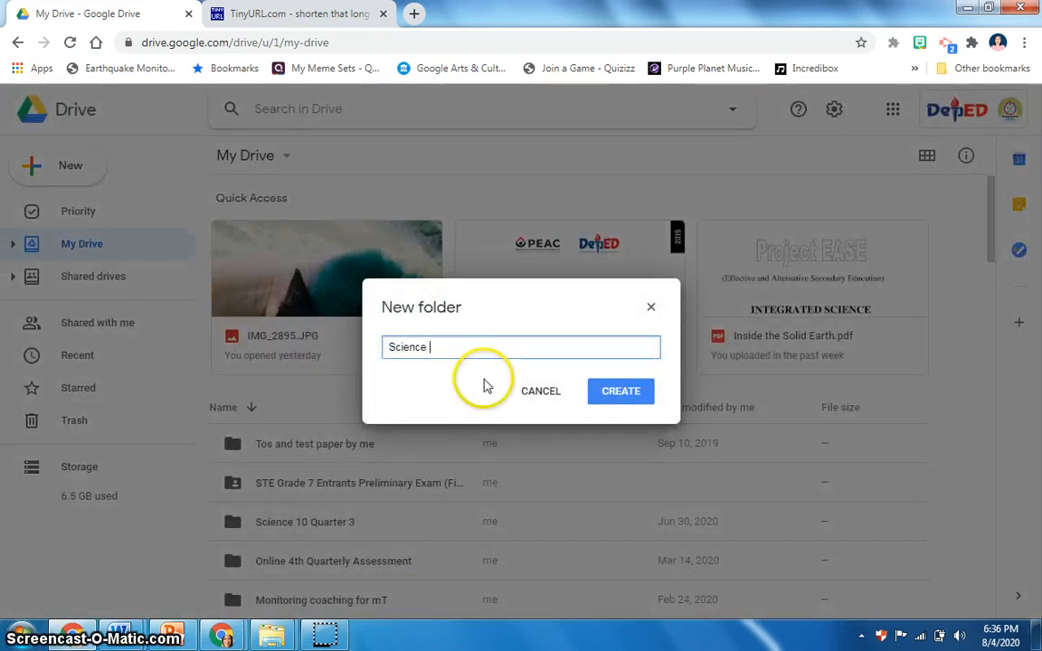
text( 10)
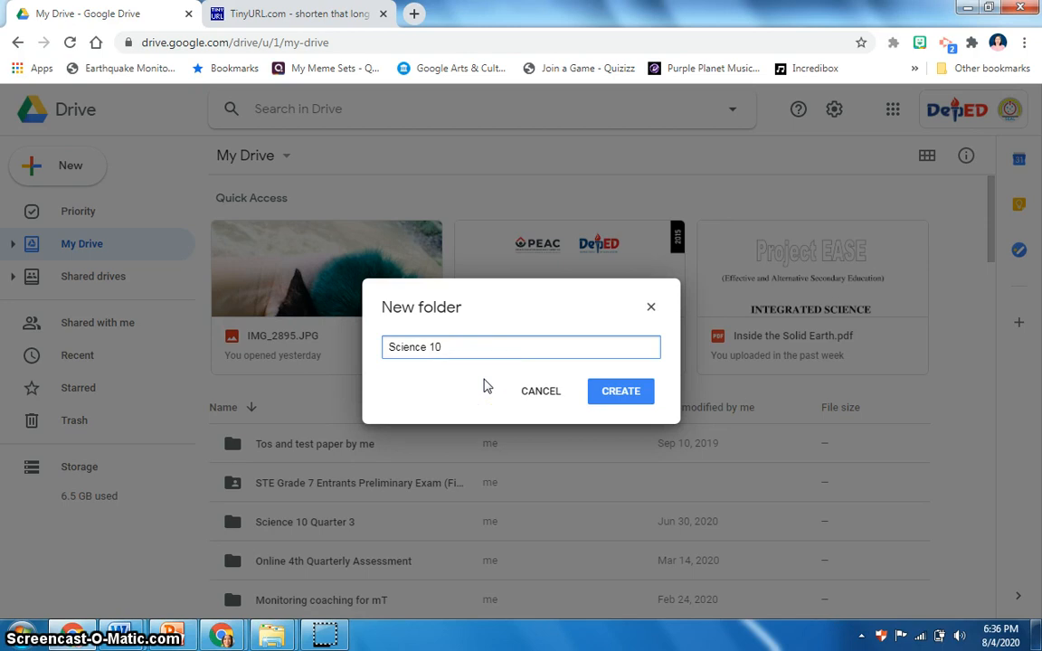
text( 10-B 2020-2021)
click(605, 392)
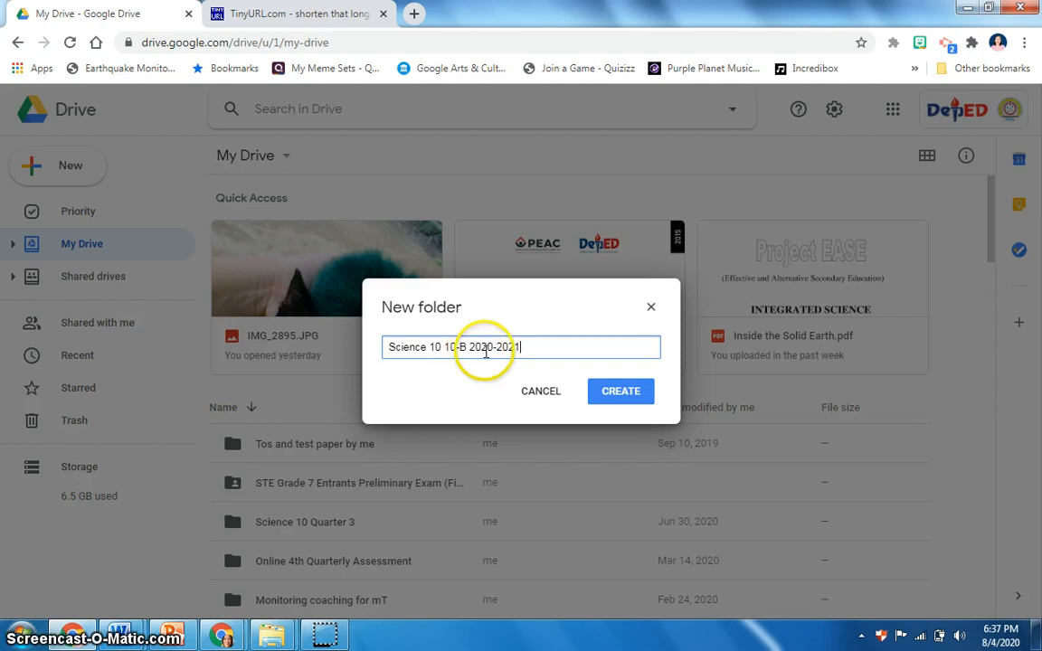
click(634, 396)
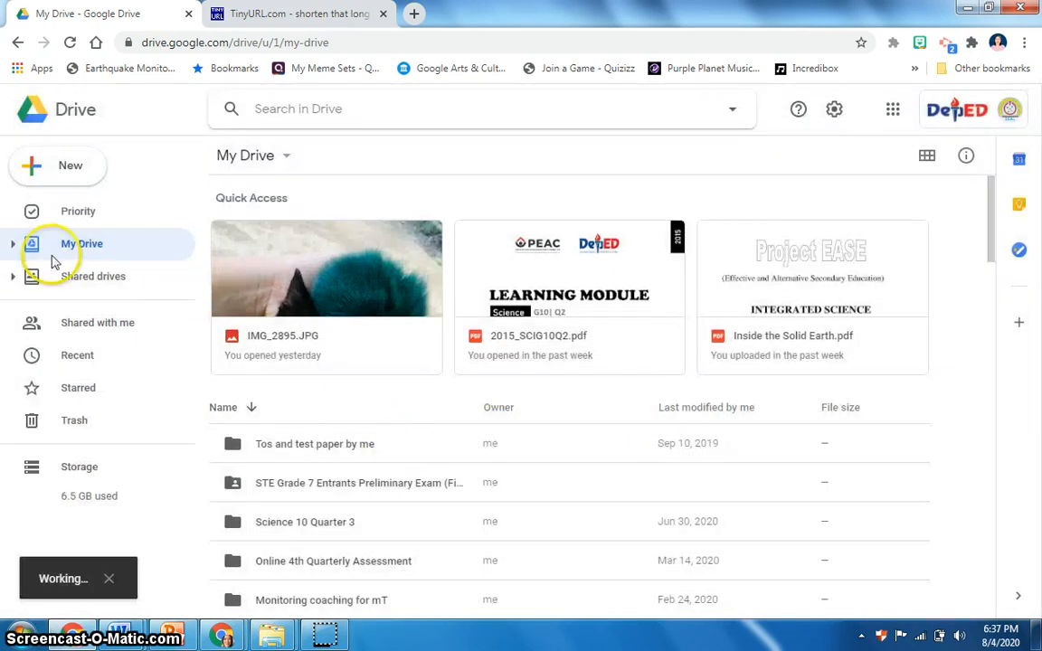
Step: Open the new Science 10 10-B 2020-2021 folder
scroll(321, 414, down, 2)
scroll(318, 415, up, 1)
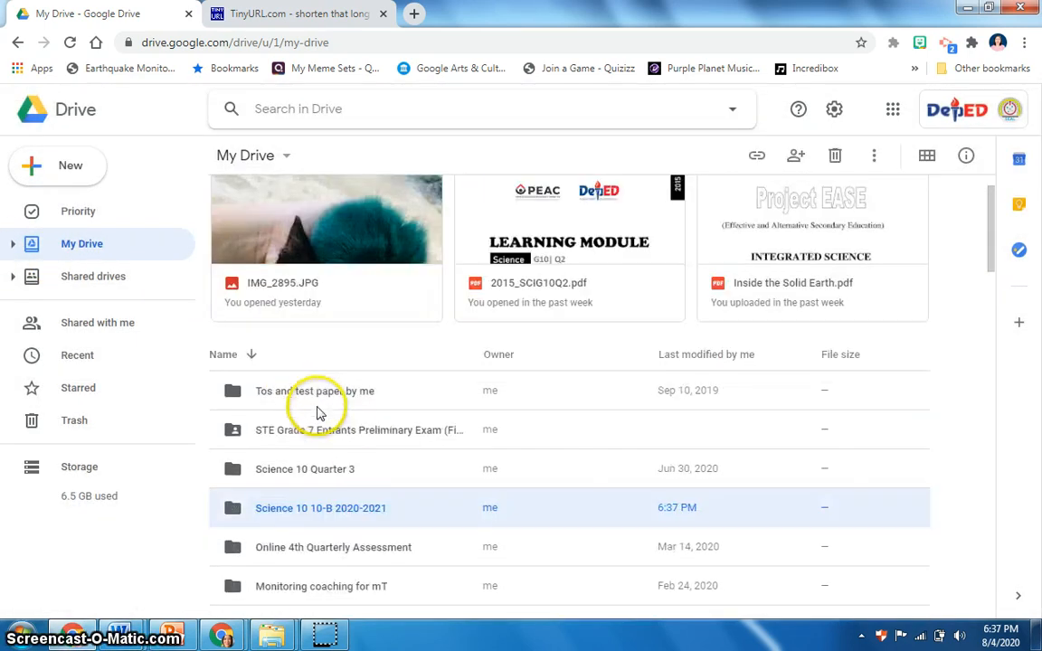
scroll(353, 511, down, 2)
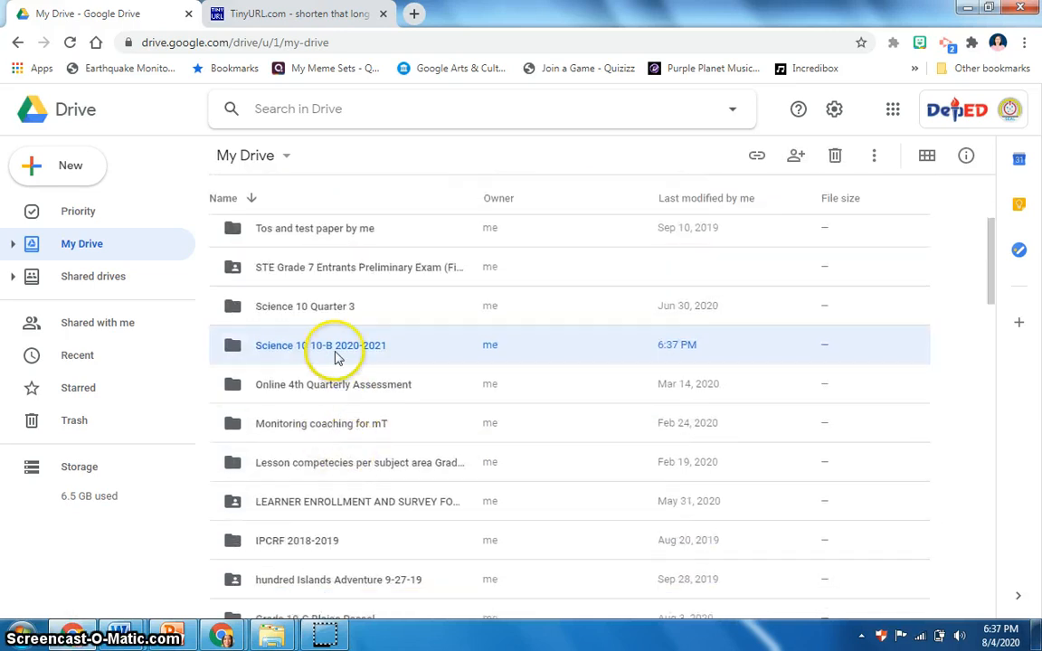
click(335, 355)
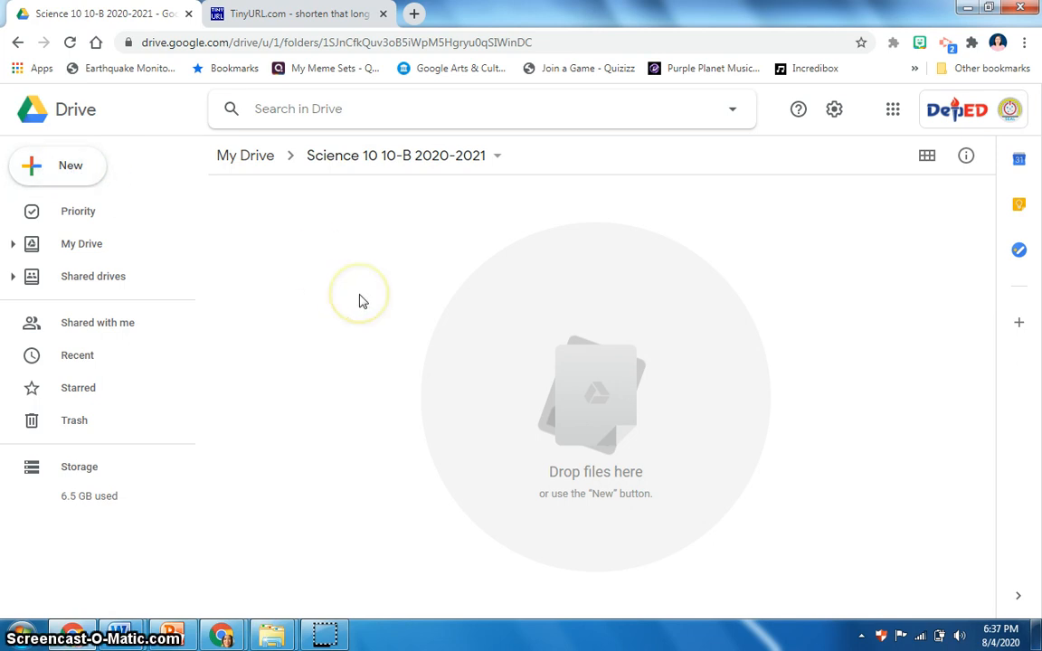
Step: Create a subfolder named after the first student, surname then first name
click(74, 176)
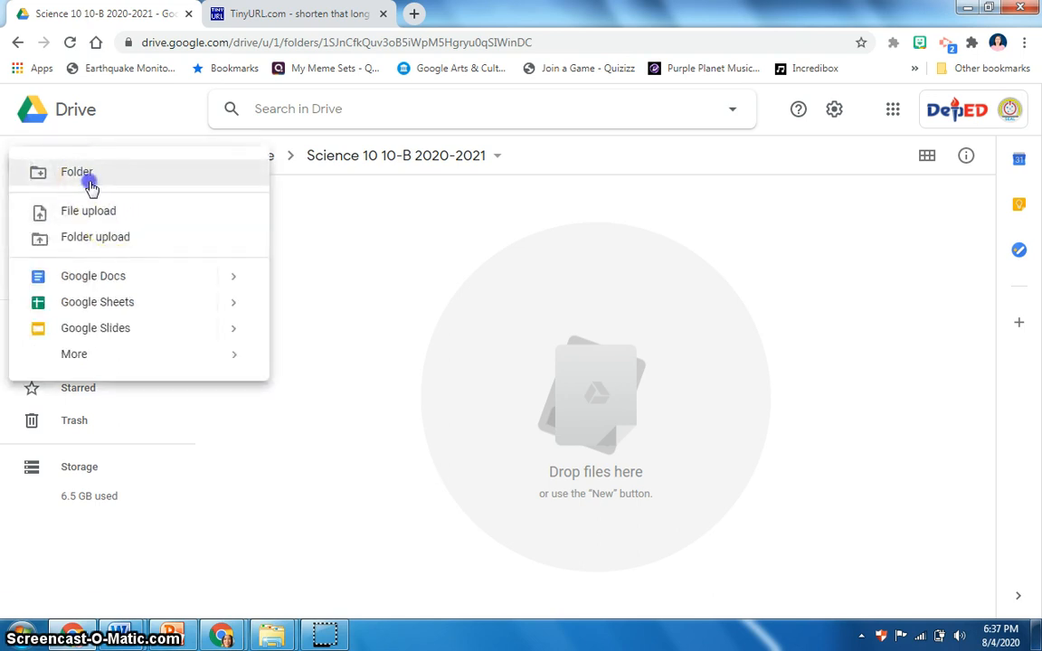
click(90, 185)
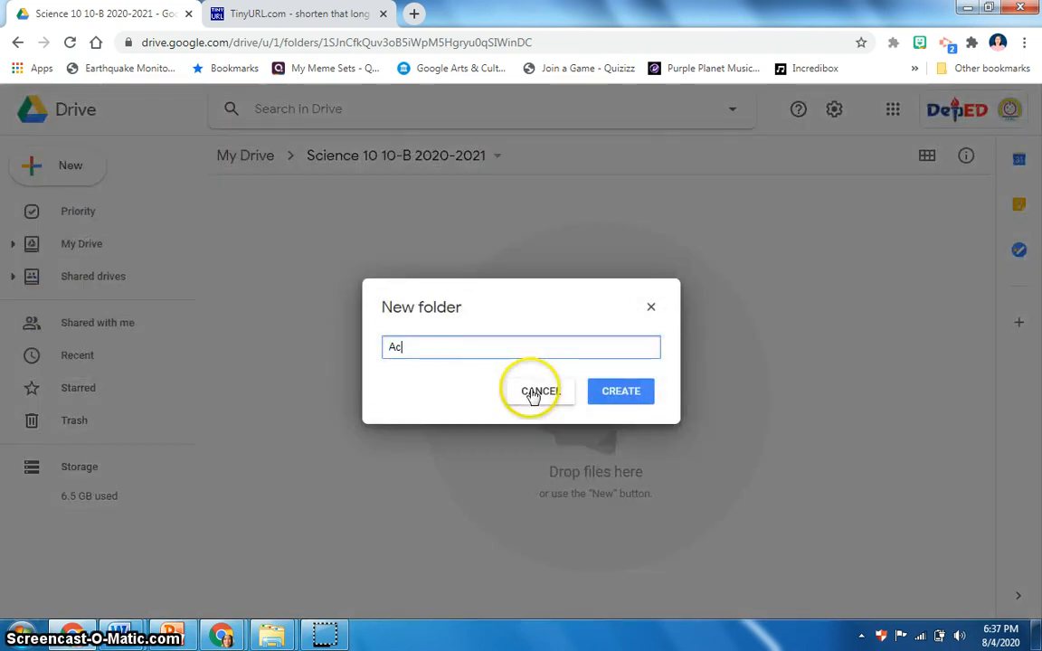
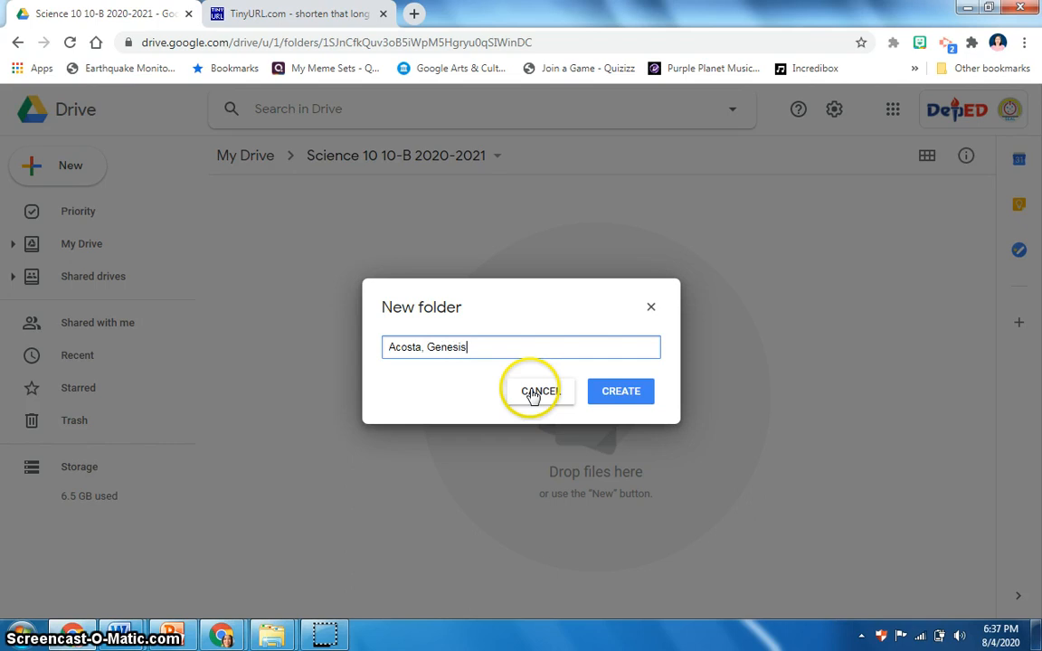
click(621, 397)
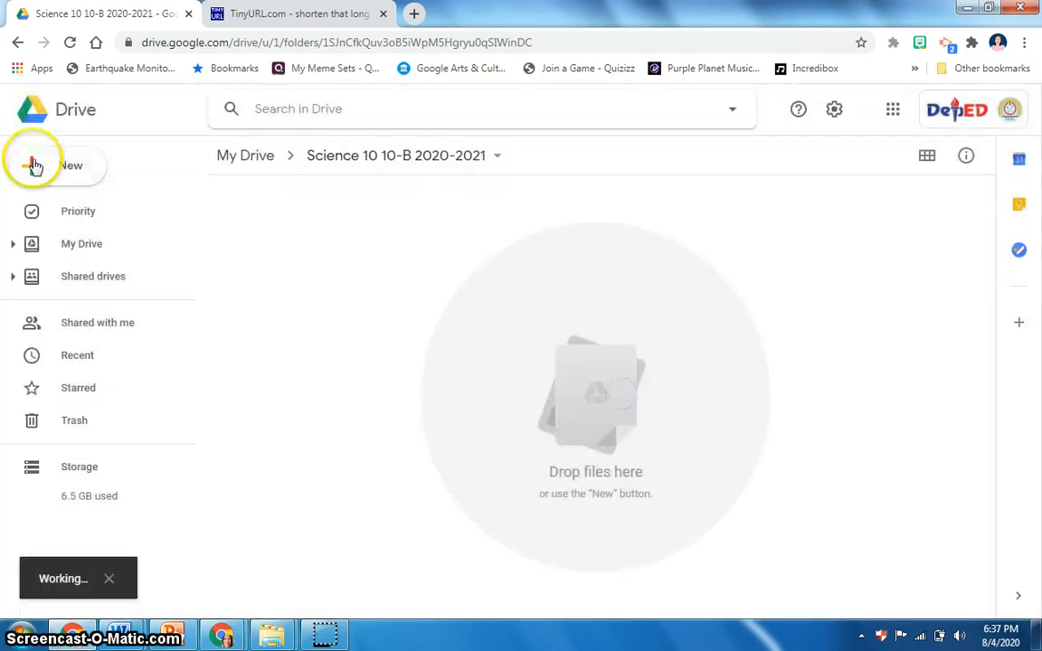
Step: Create a second subfolder named after another student, surname then first name
click(59, 169)
click(61, 164)
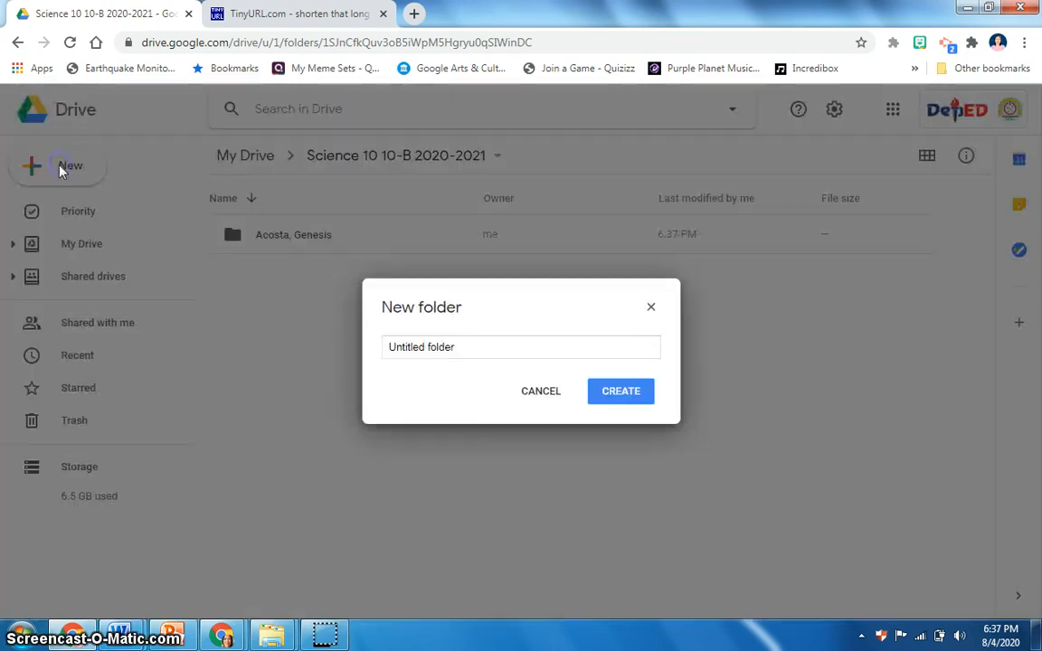
drag(486, 345, 366, 360)
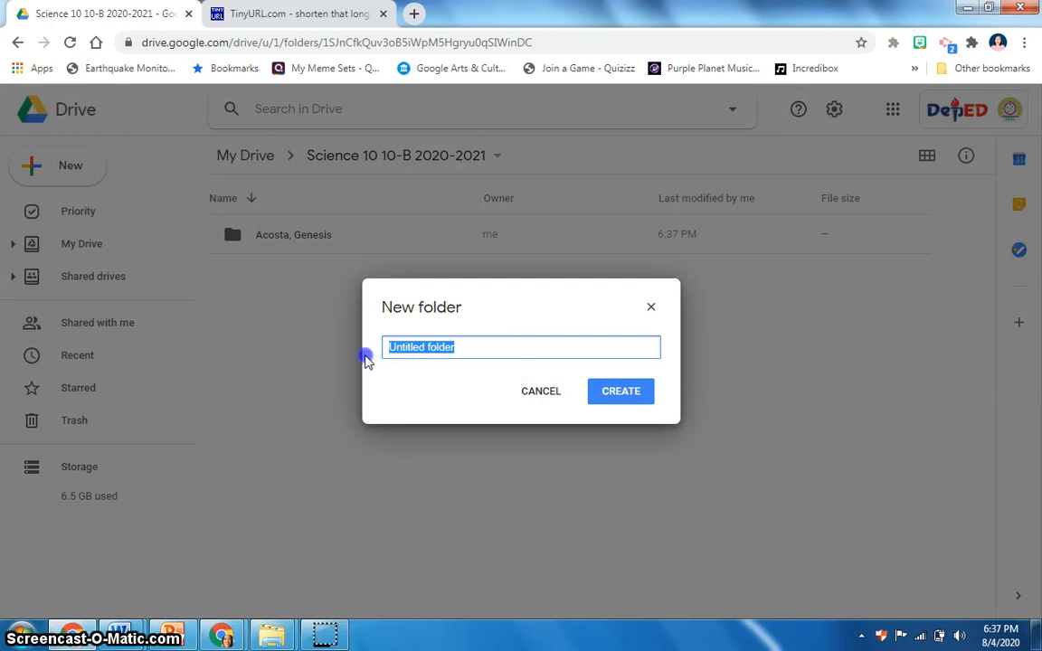
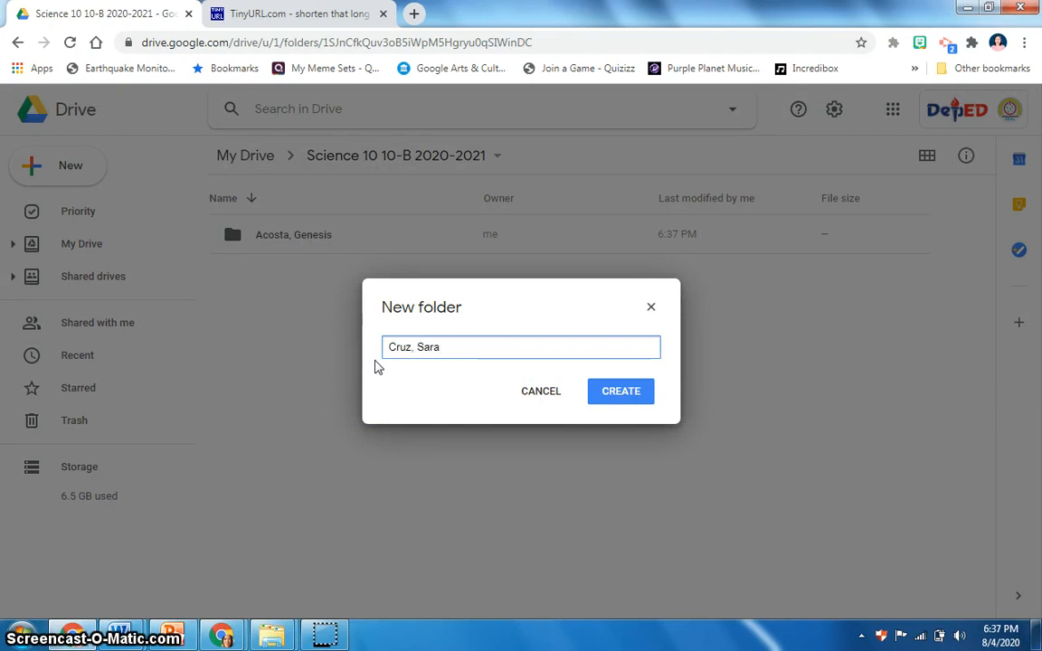
click(617, 395)
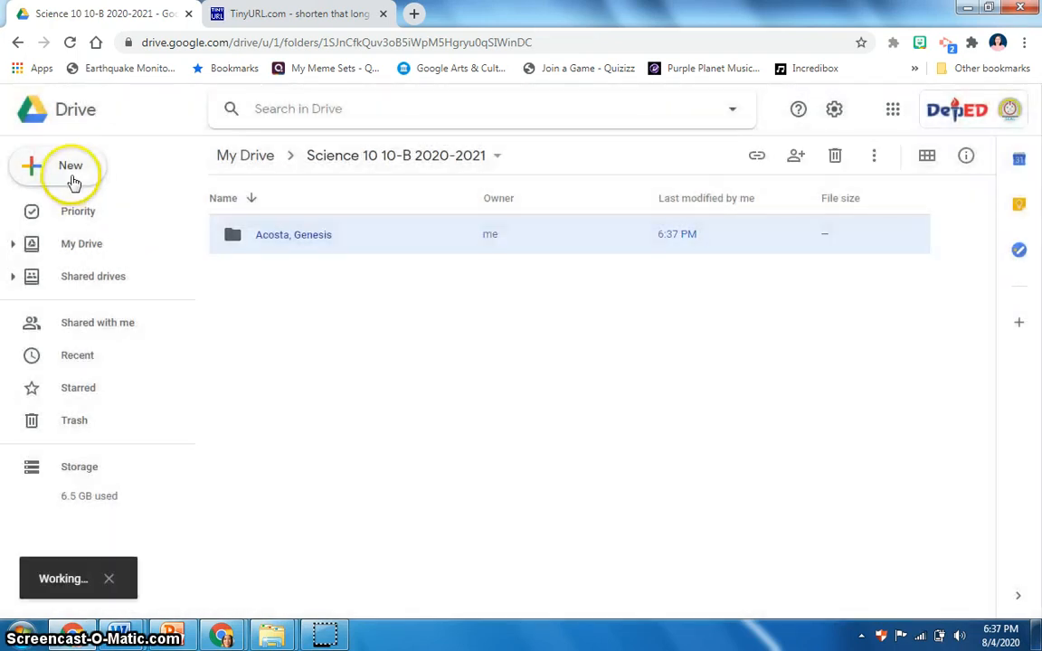
Step: Create a third student subfolder, named with the student's surname and first name
click(74, 183)
click(332, 253)
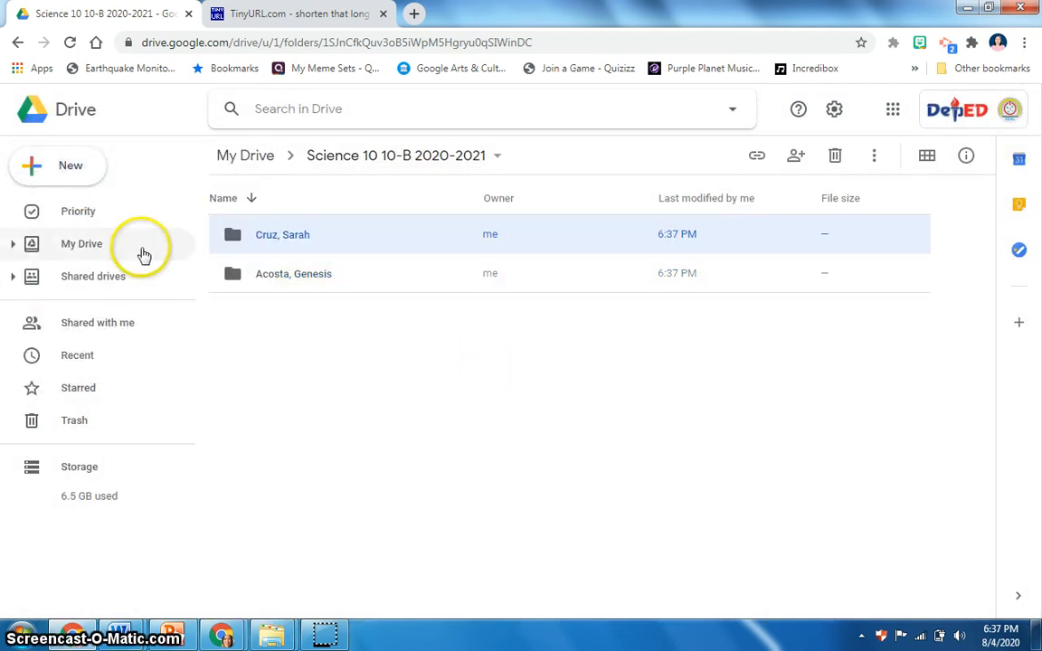
click(70, 172)
click(68, 194)
click(488, 333)
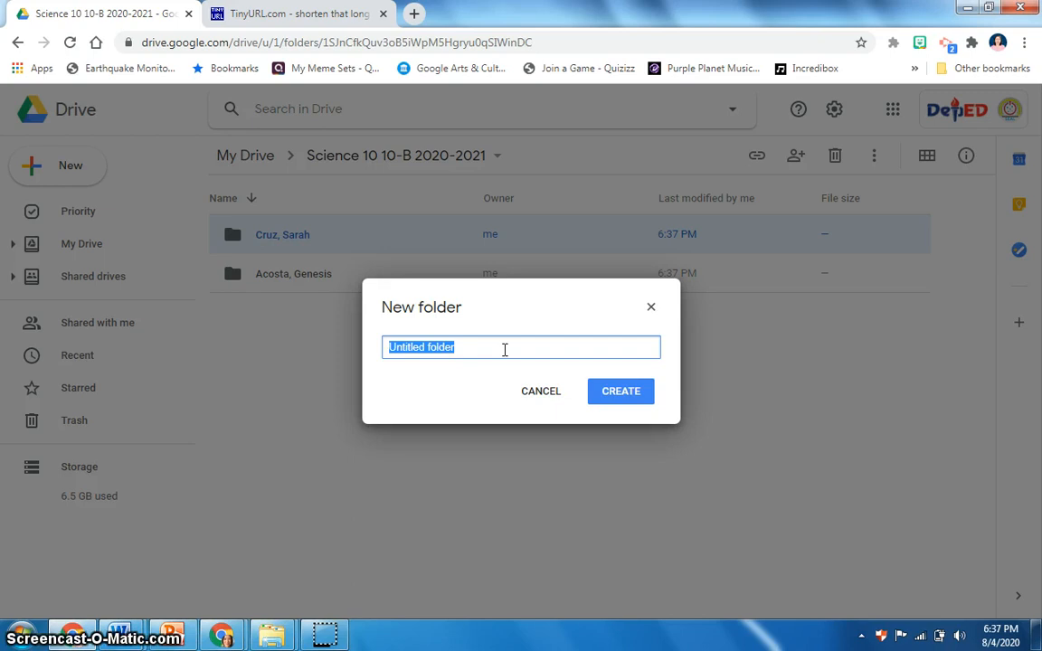
text(re)
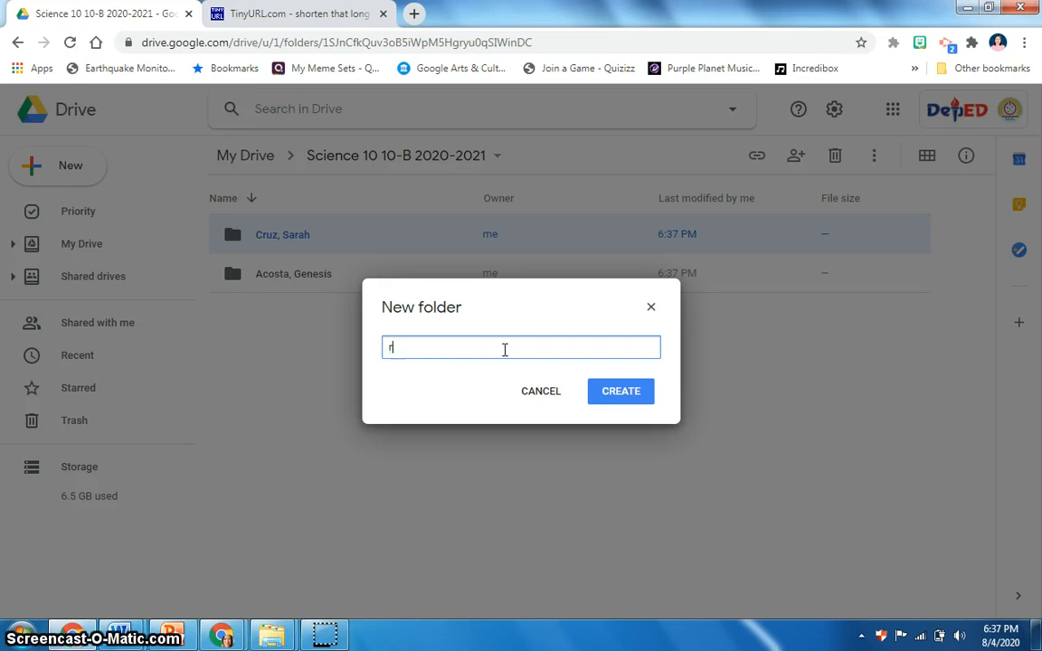
key(BackSpace)
click(623, 391)
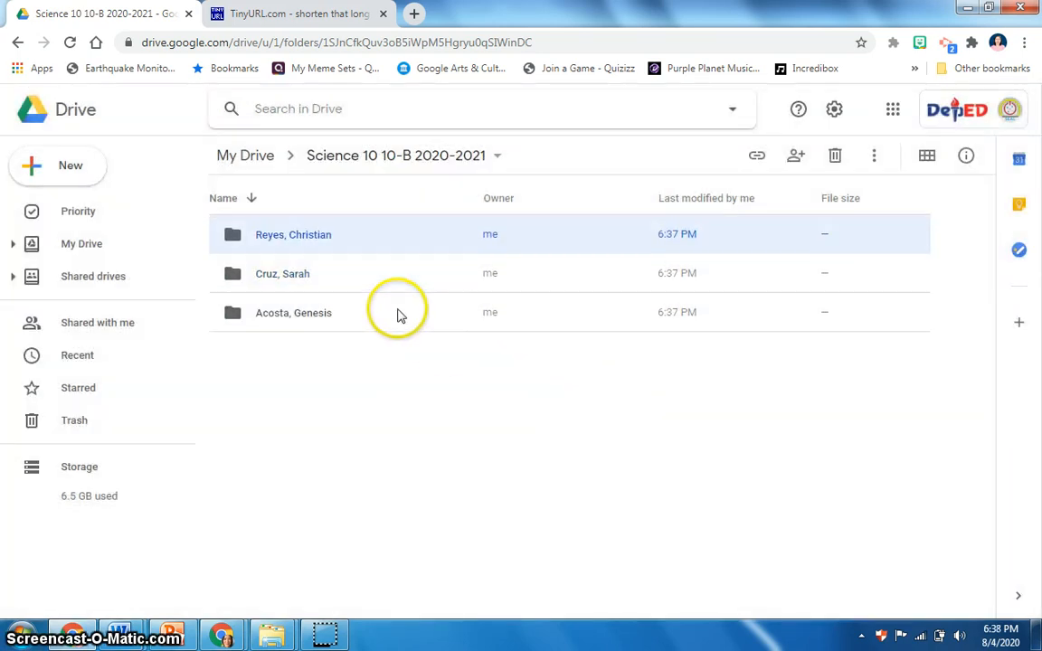
Step: Open the sharing dialog for the Science 10 10-B 2020-2021 folder and review its share-with-people settings
click(497, 156)
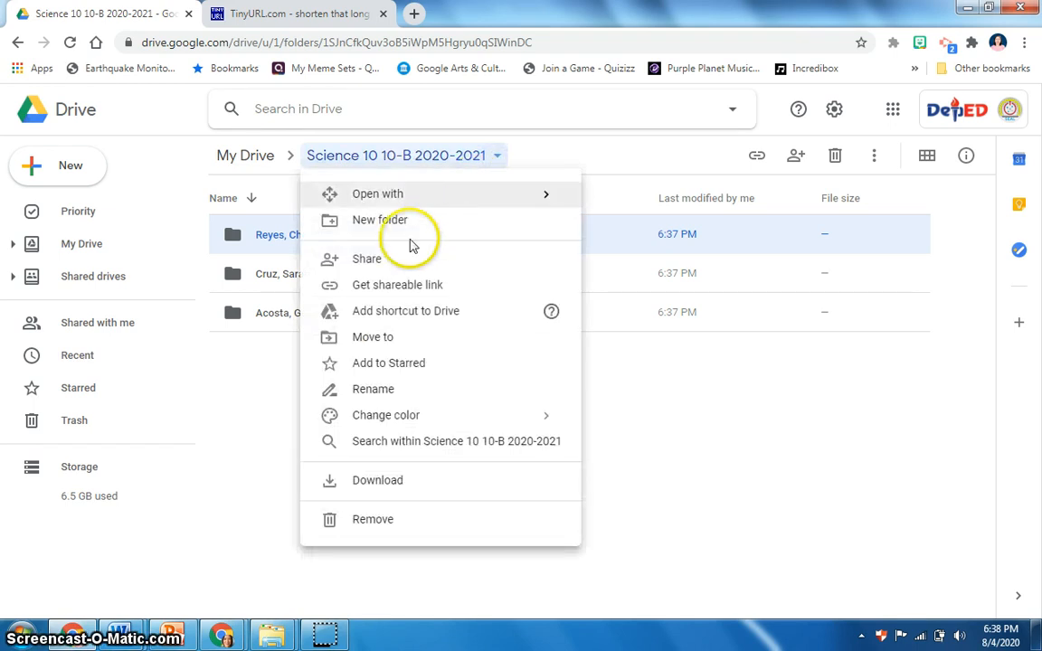
click(396, 262)
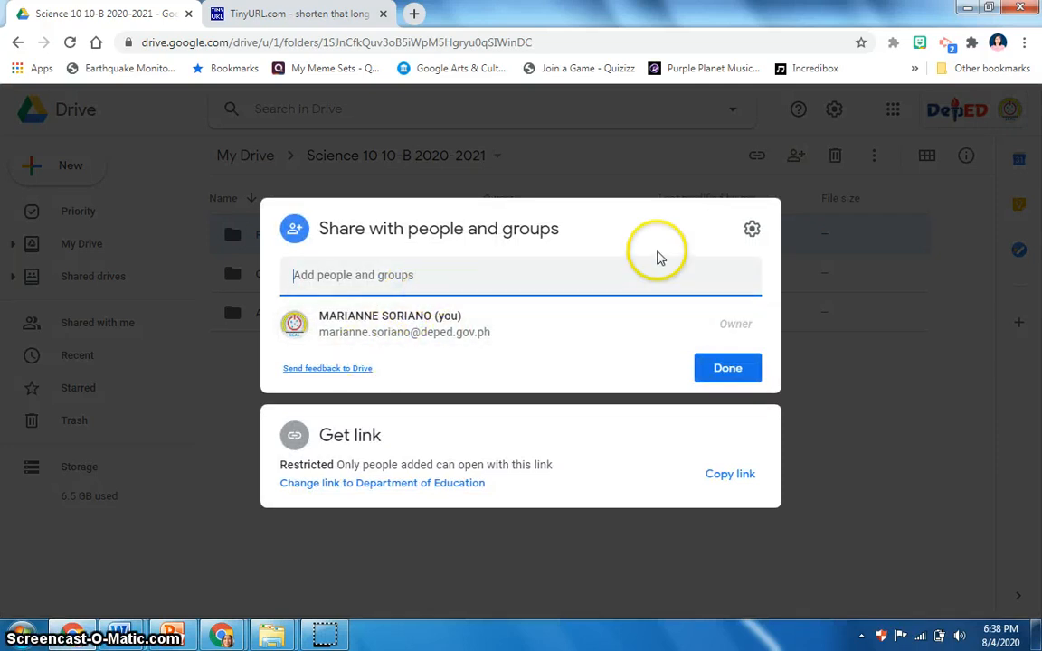
click(752, 230)
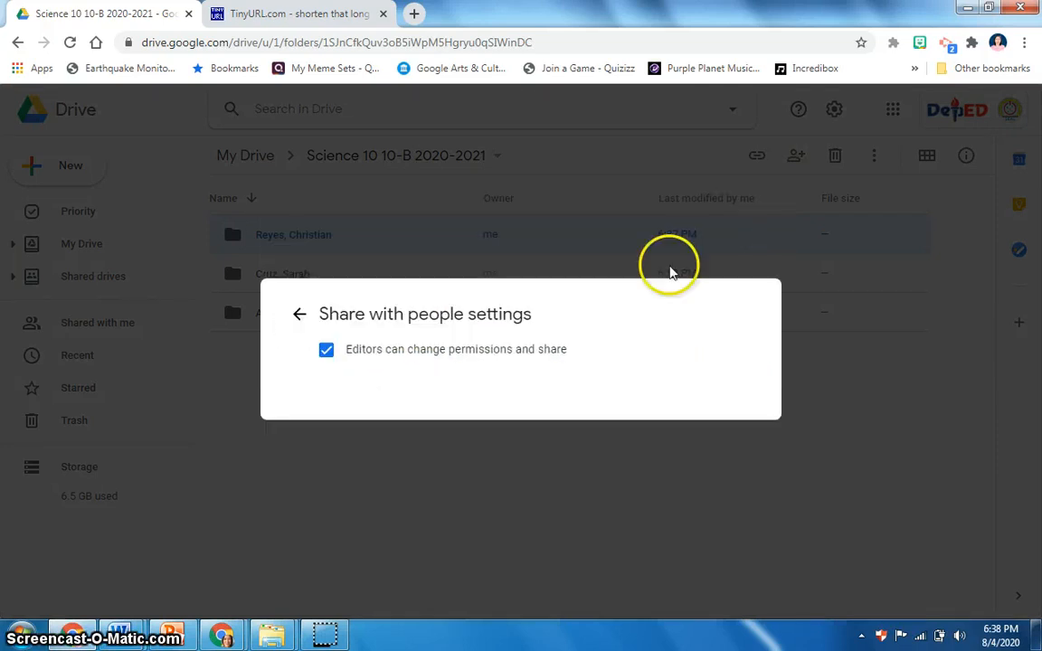
click(299, 317)
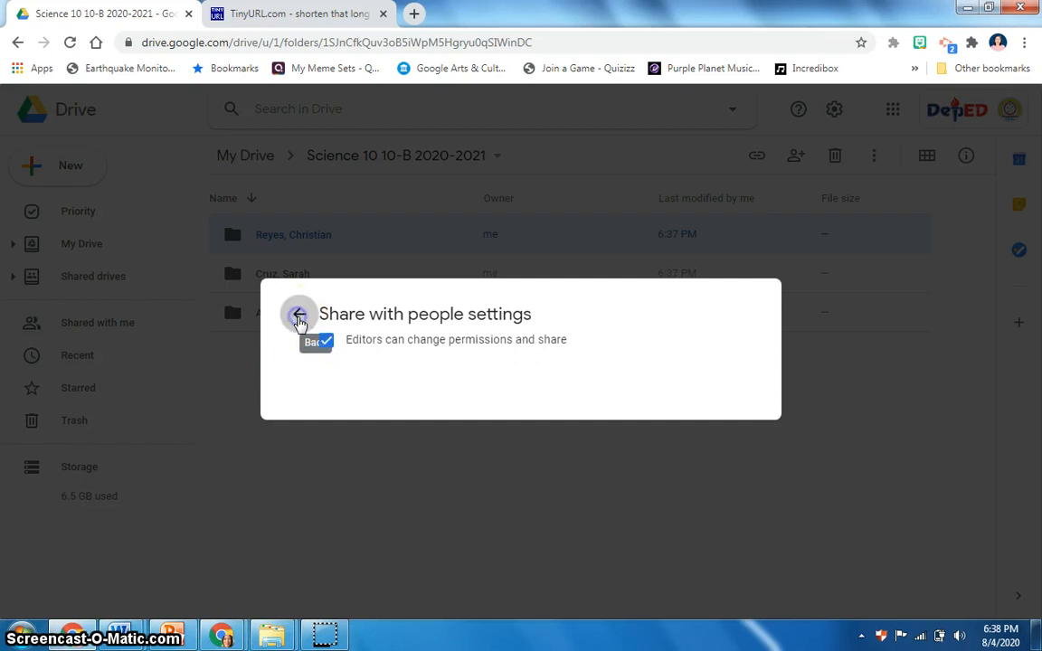
click(294, 279)
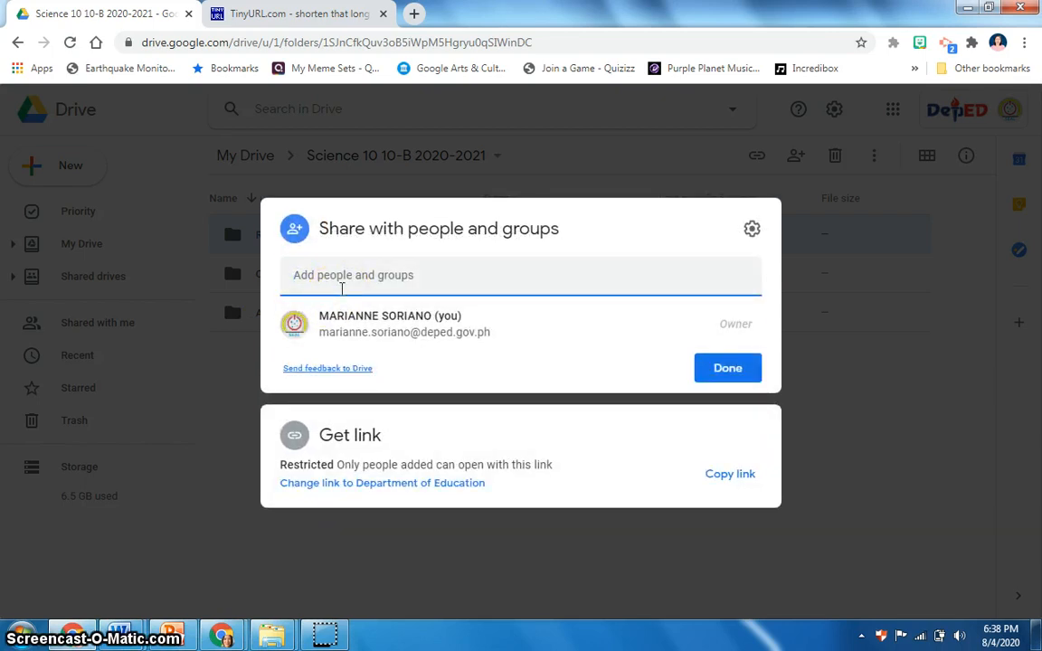
Step: Add three colleagues by e-mail address as editors in the Science 10 10-B 2020-2021 folder's sharing dialog
key(ctrl+v)
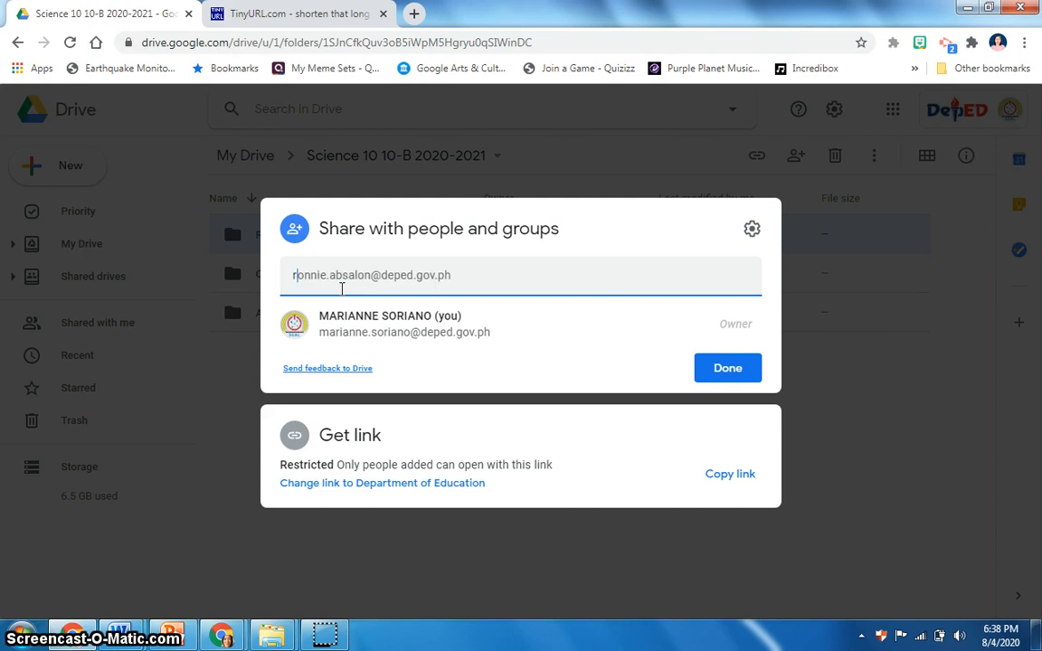
click(302, 274)
click(429, 328)
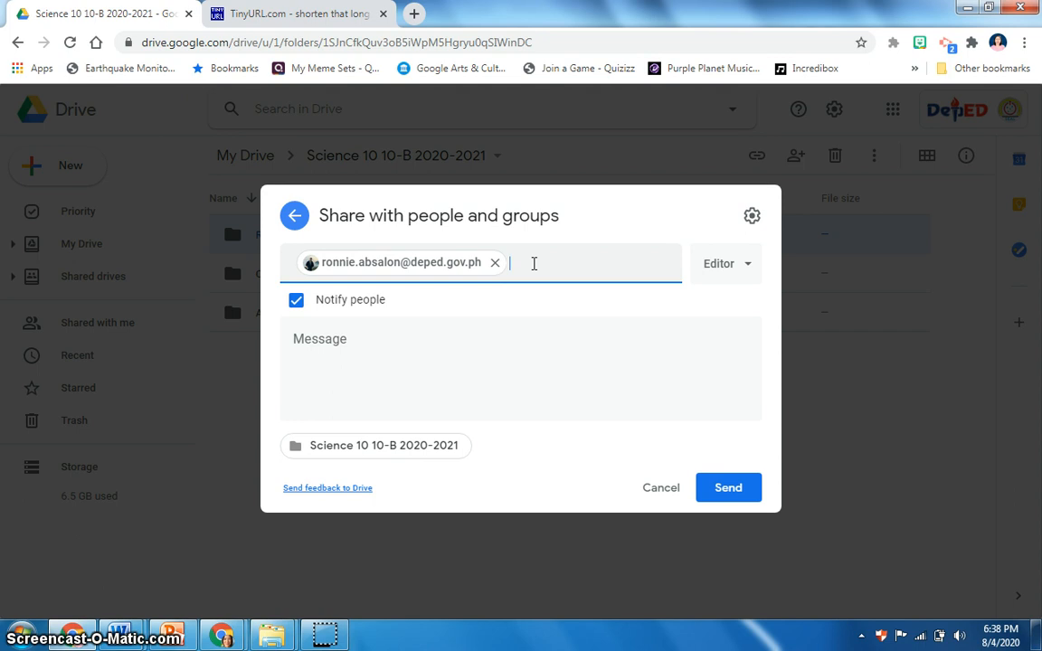
key(ctrl+v)
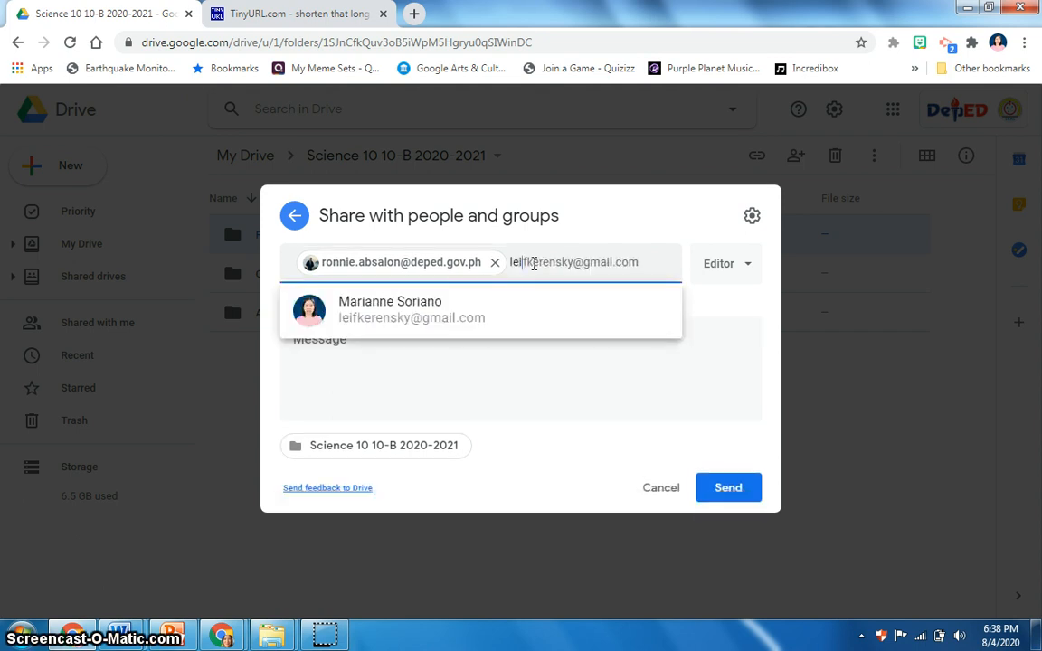
click(479, 318)
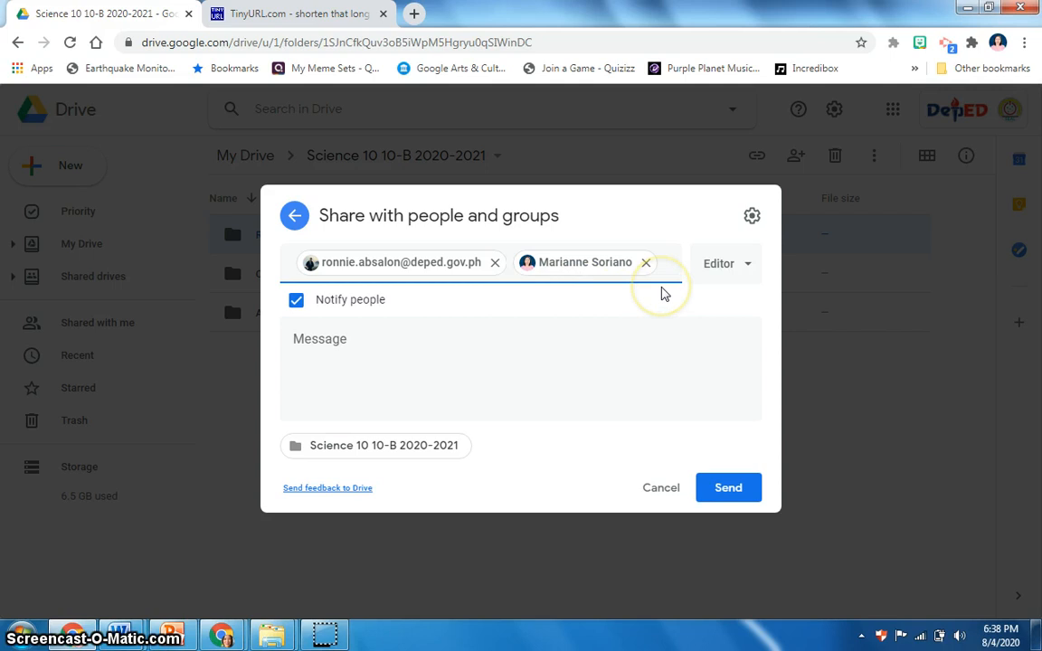
text(roni)
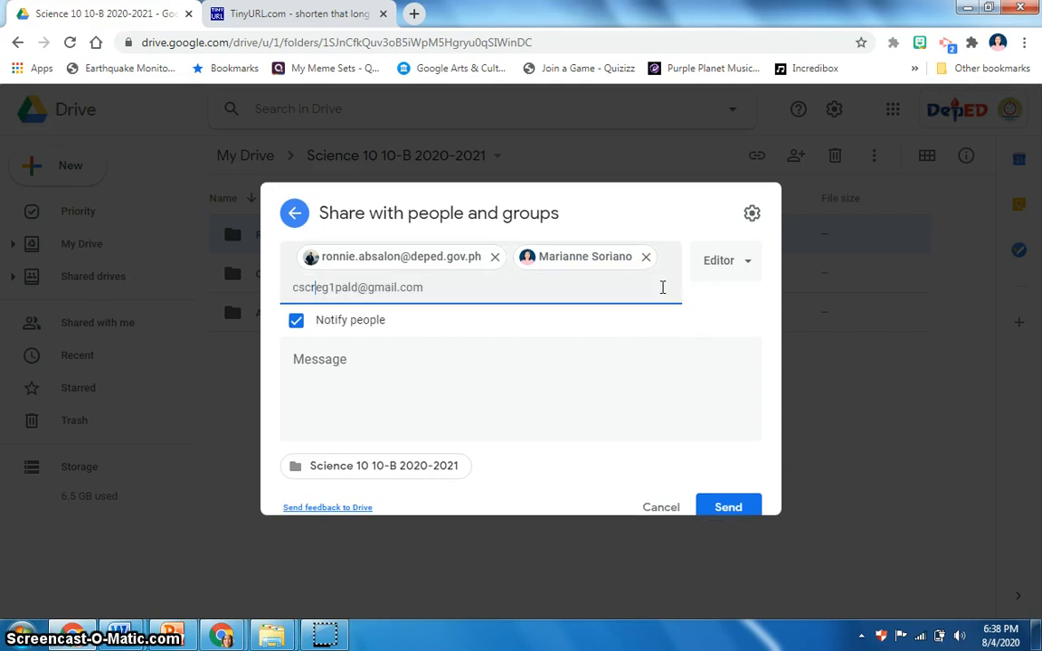
click(577, 333)
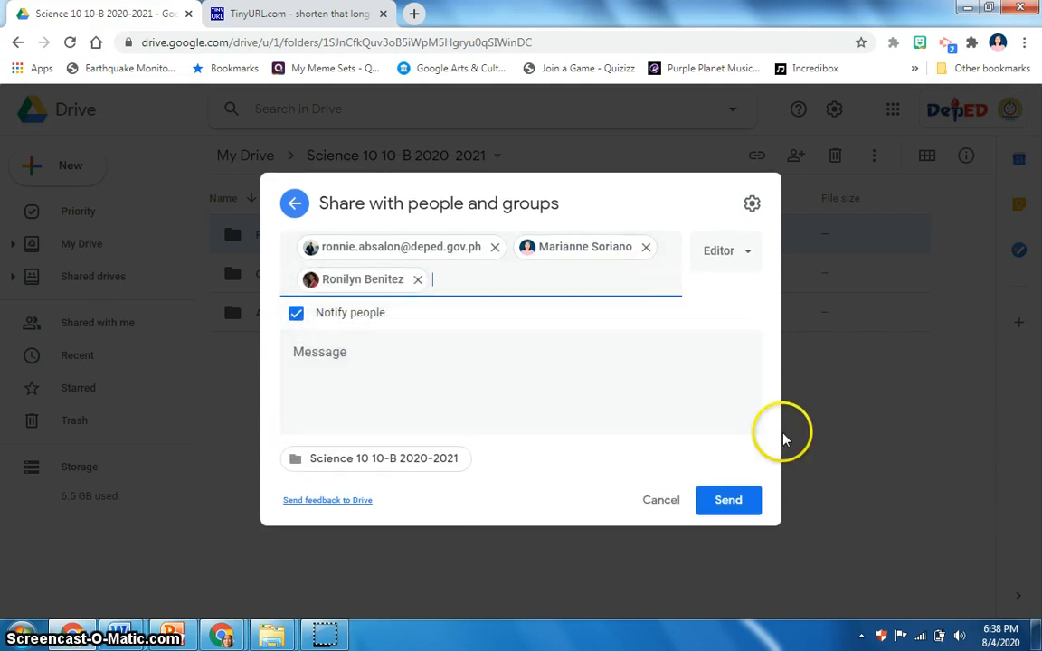
Step: Write the message 'Please upload your outputs in the folder assigned to you.' and send the share invitation
click(425, 388)
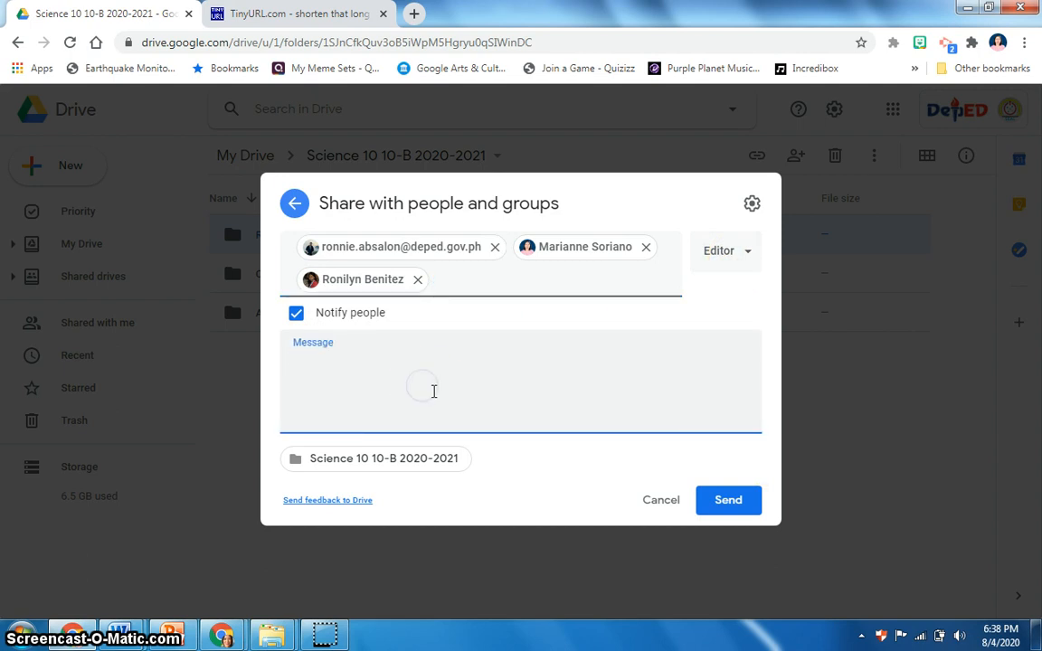
text(Please upload your outputs in the folder ass)
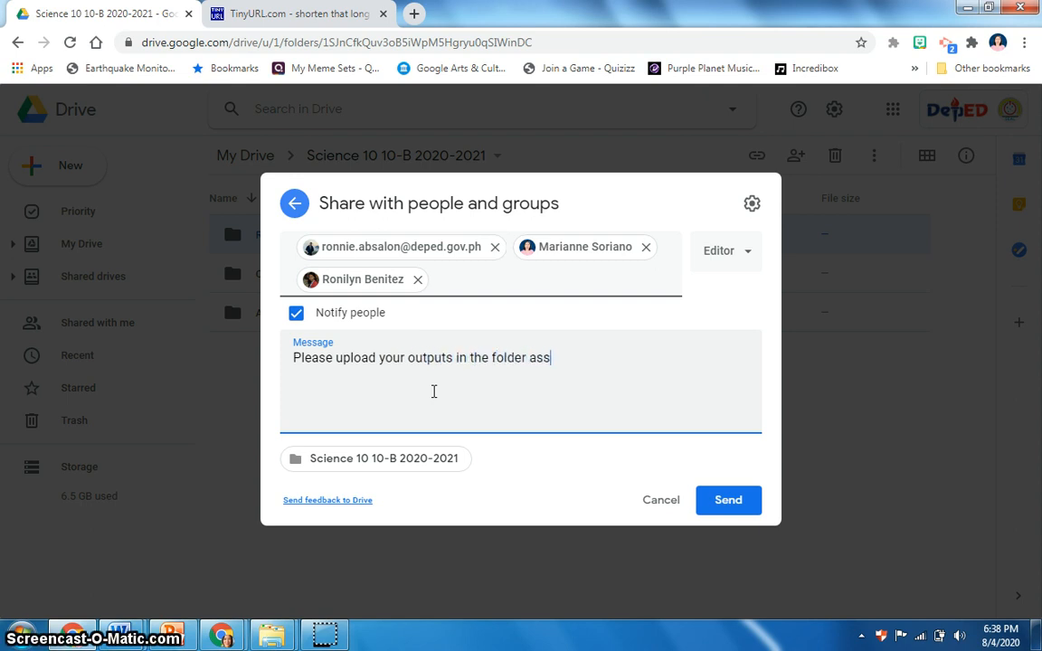
text(igned to you.)
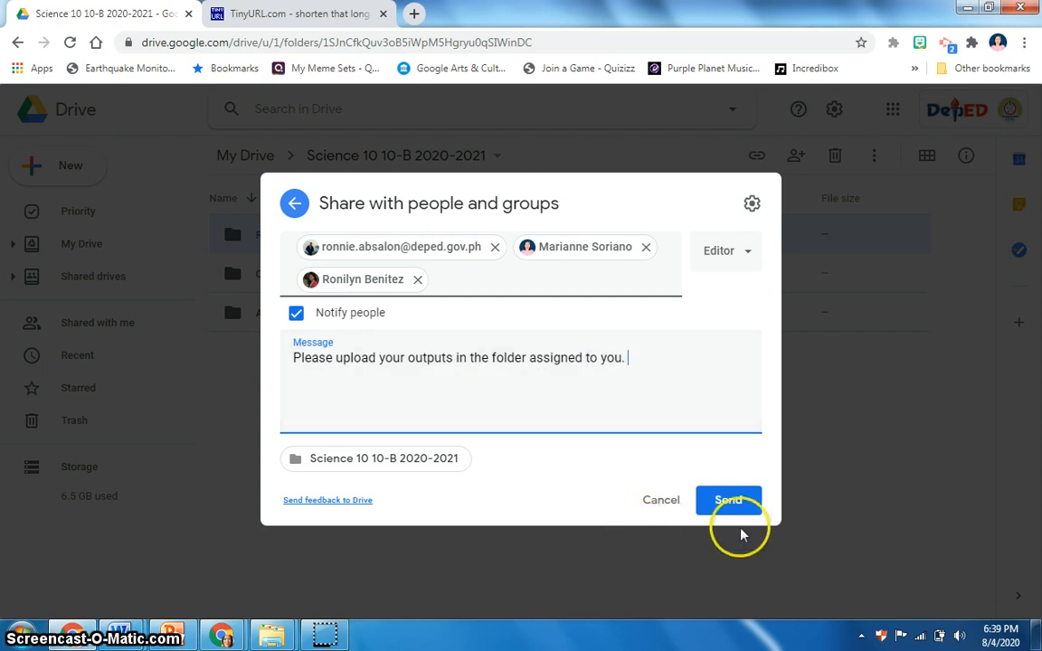
click(727, 502)
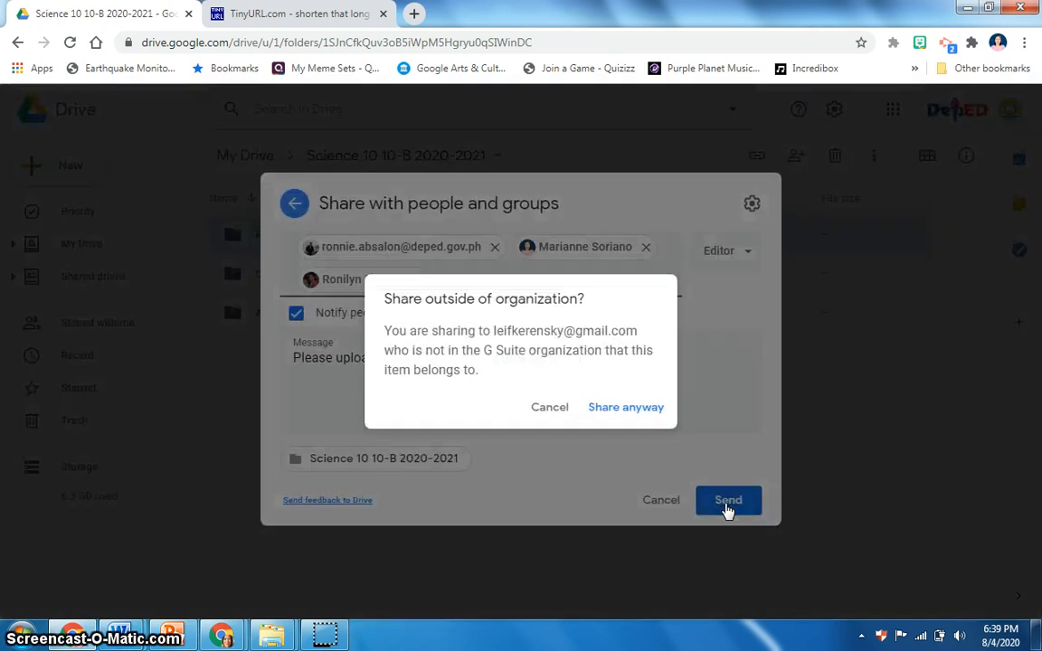
click(635, 423)
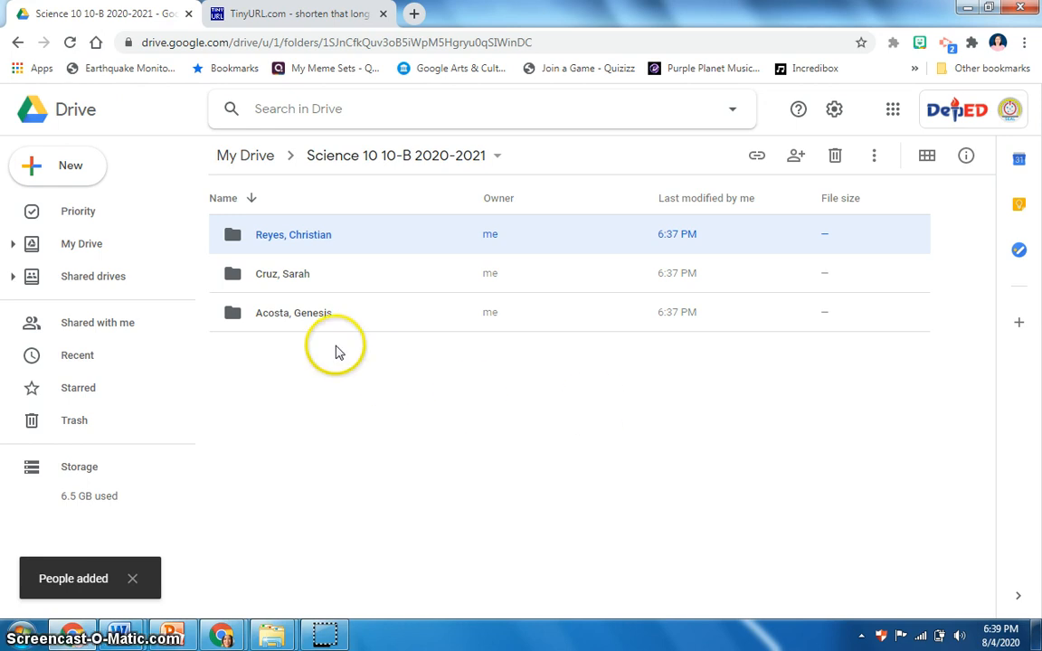
Step: Copy the sharing link of the Science 10 10-B 2020-2021 folder
click(496, 158)
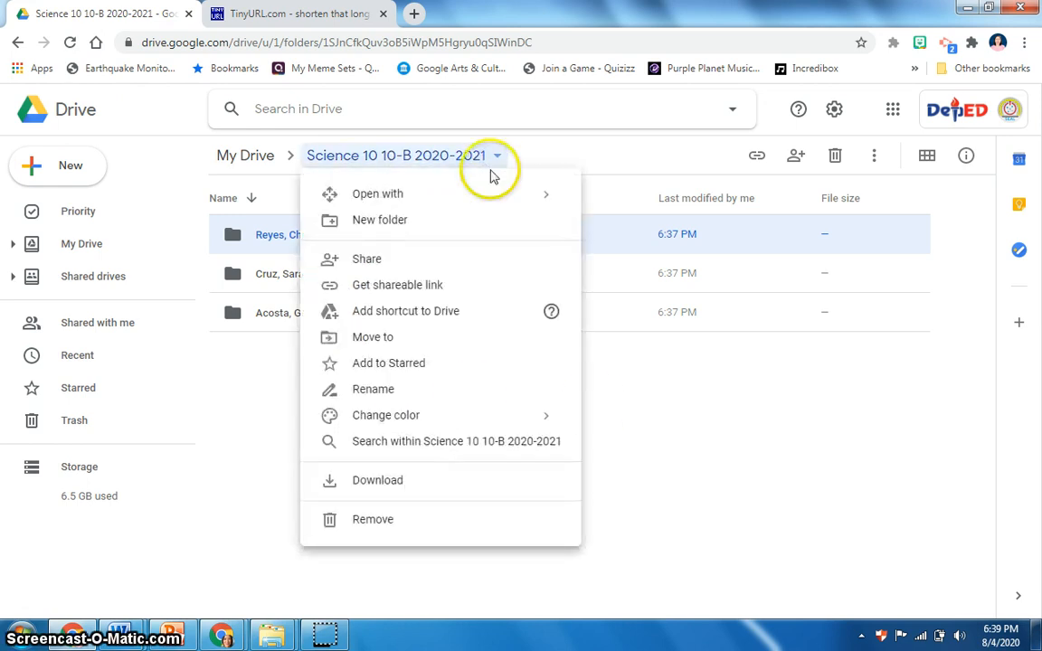
click(391, 295)
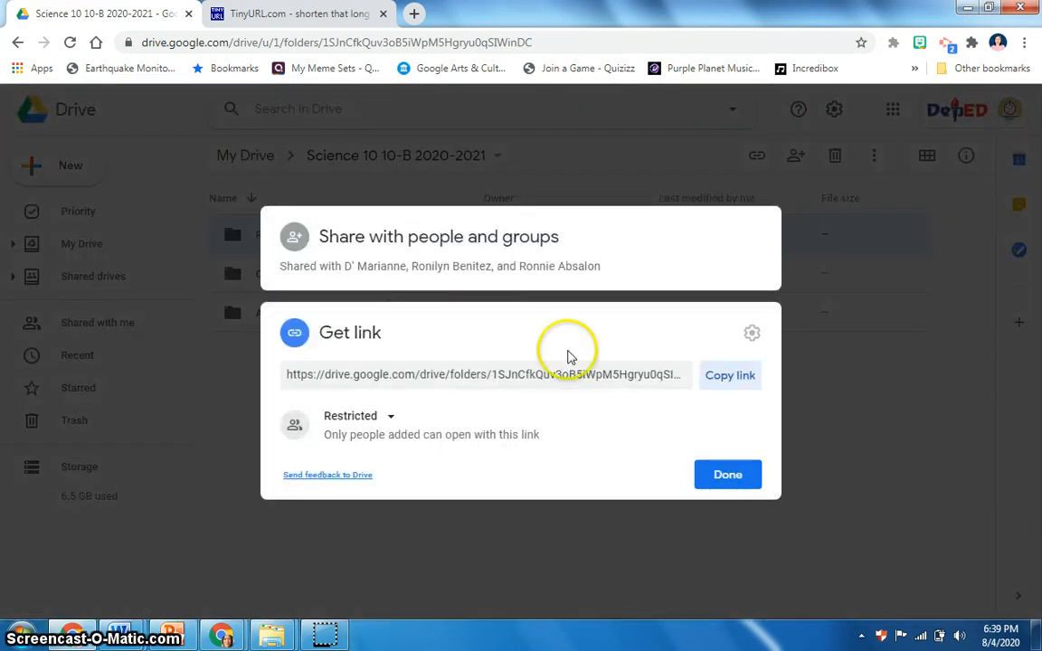
click(729, 380)
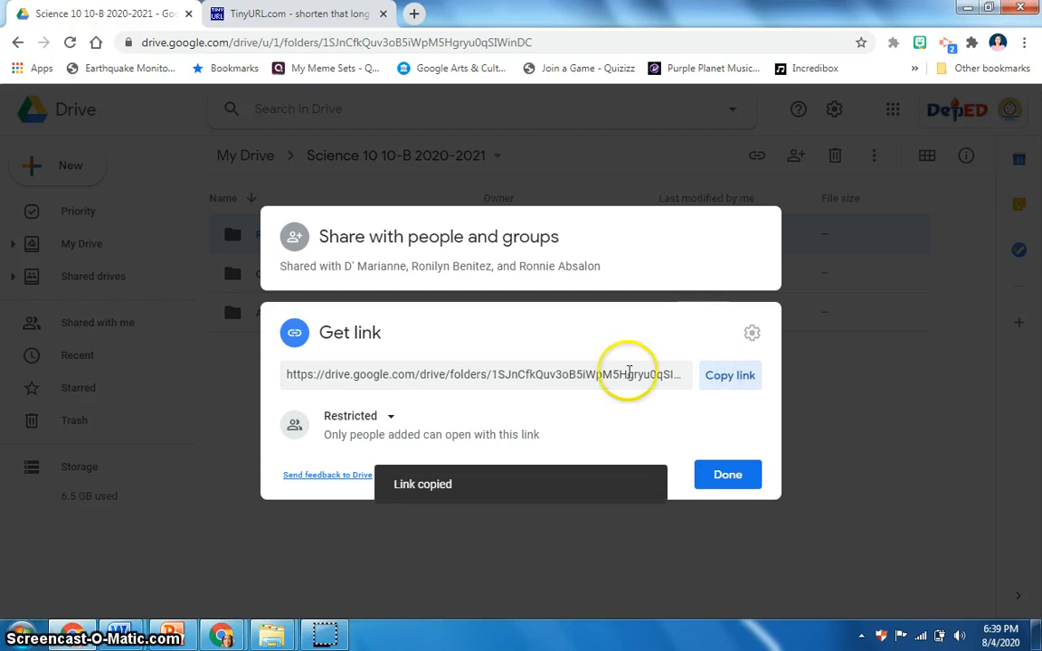
click(545, 584)
click(294, 13)
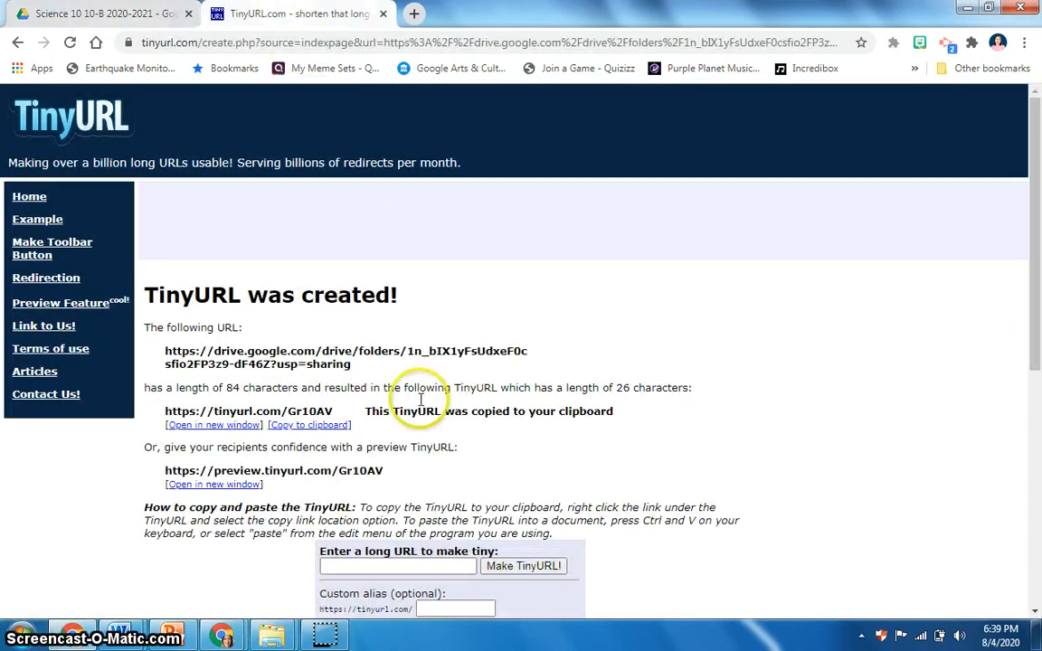
click(26, 203)
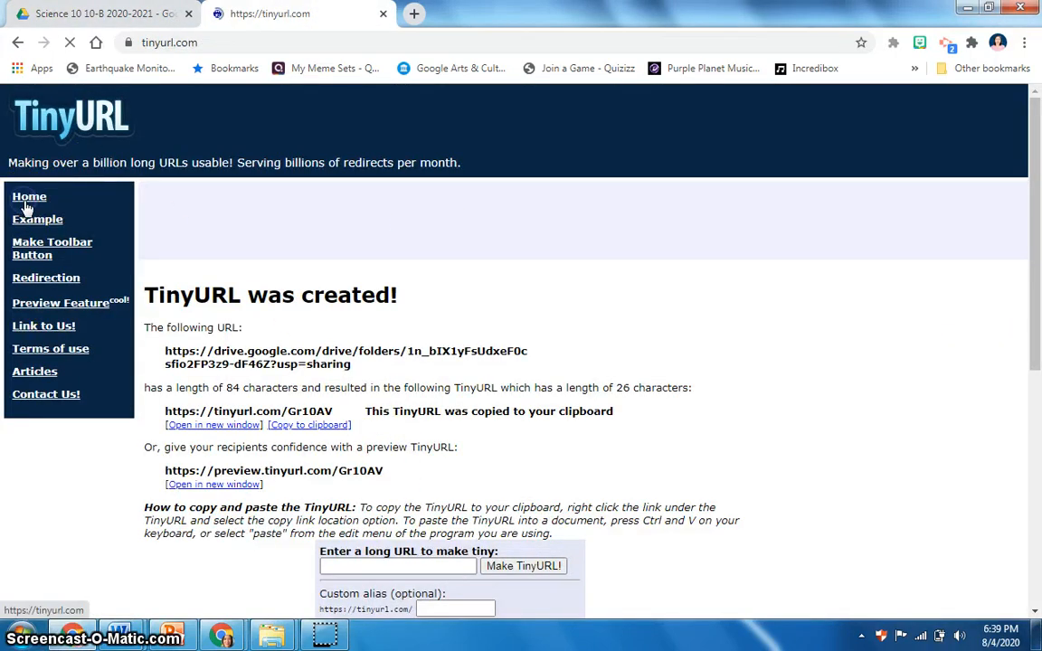
click(401, 319)
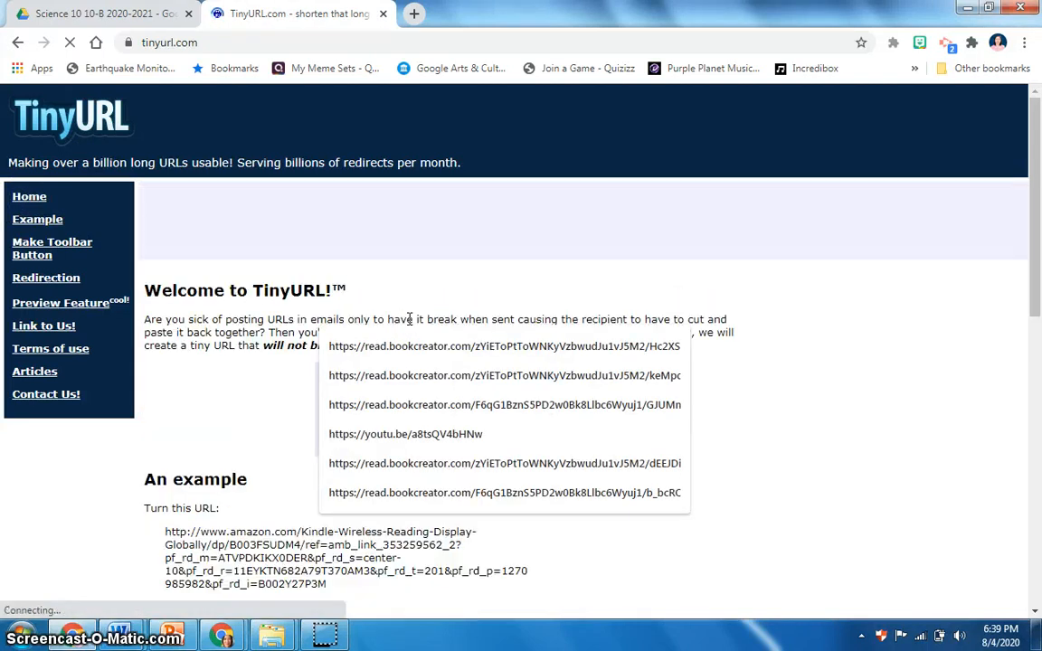
key(ctrl+v)
click(459, 425)
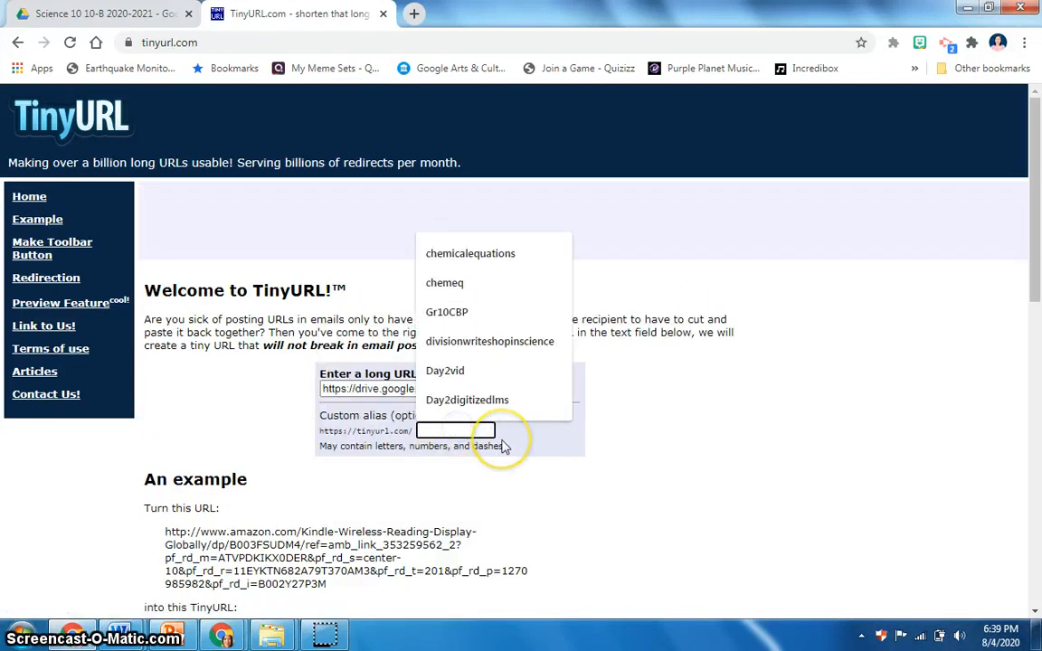
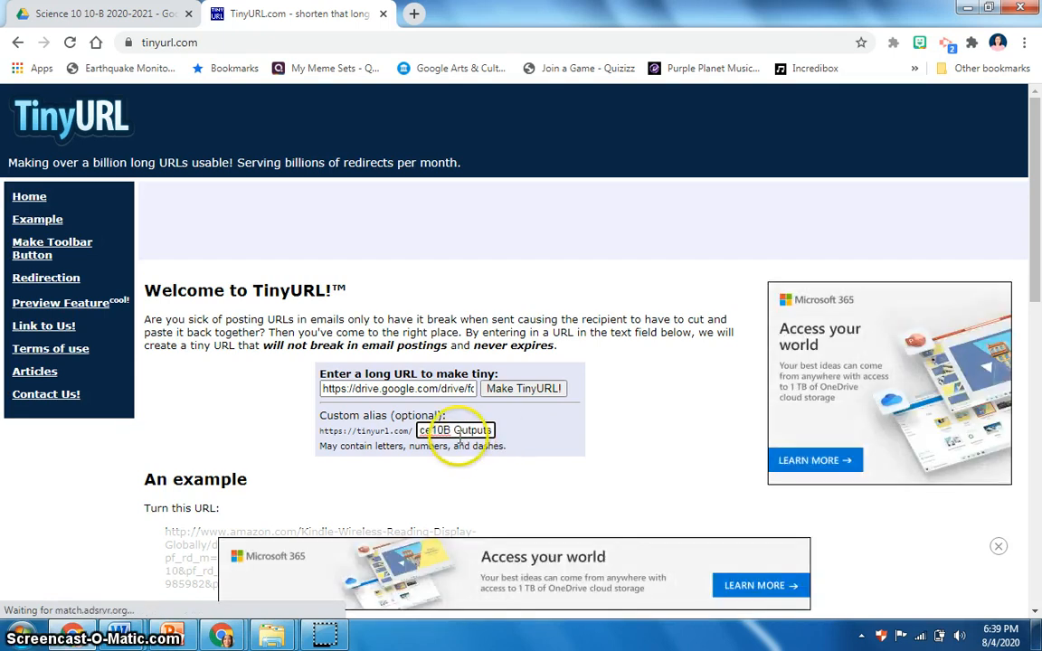
click(519, 395)
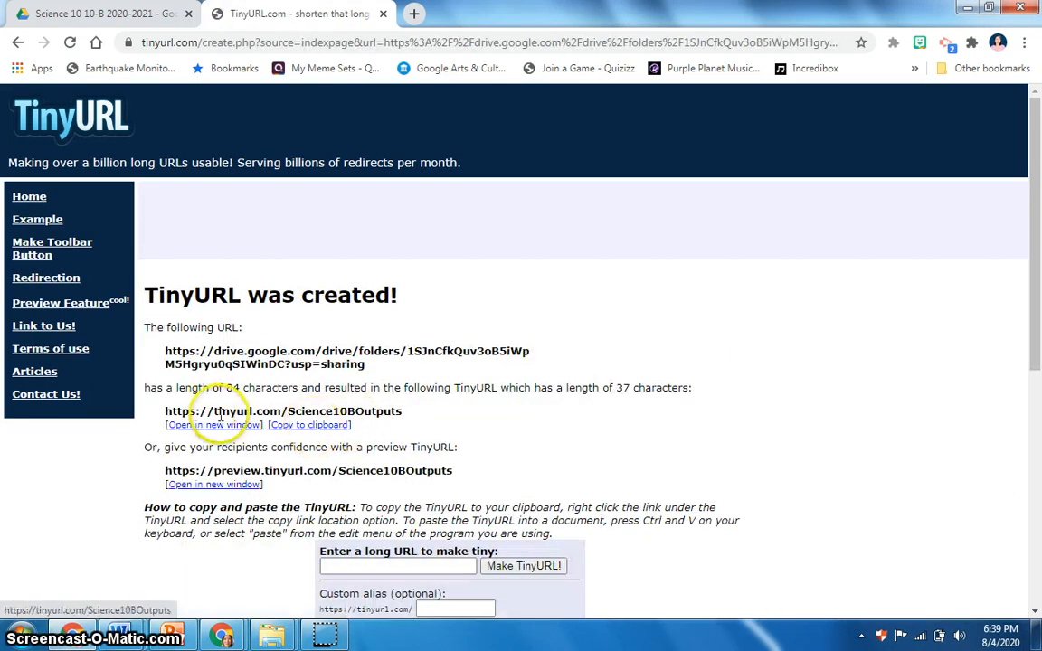
click(301, 426)
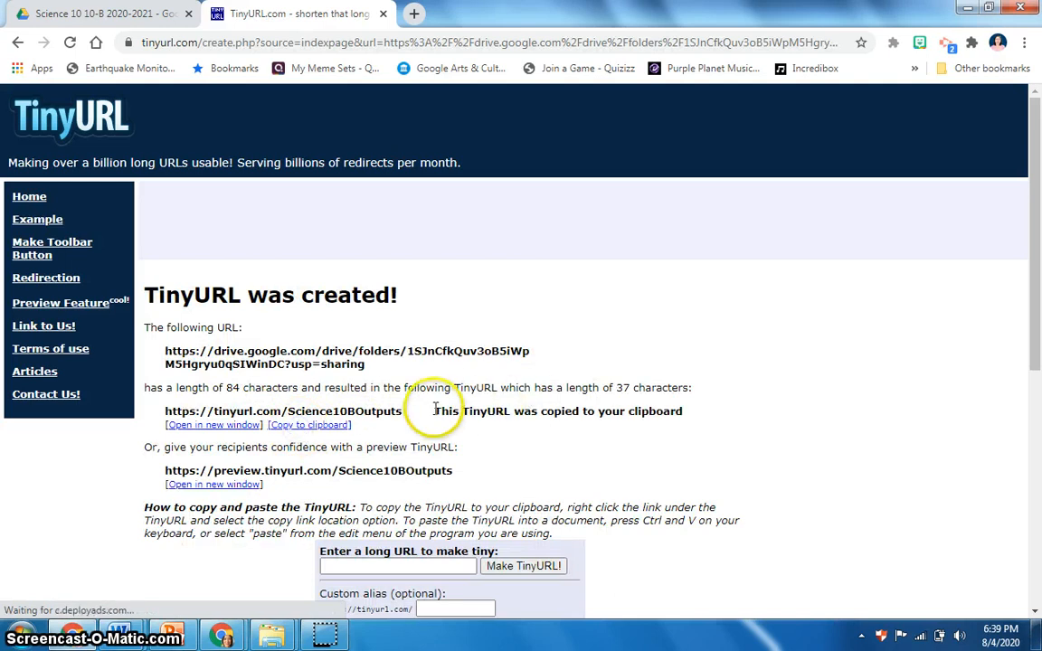
drag(431, 414, 201, 411)
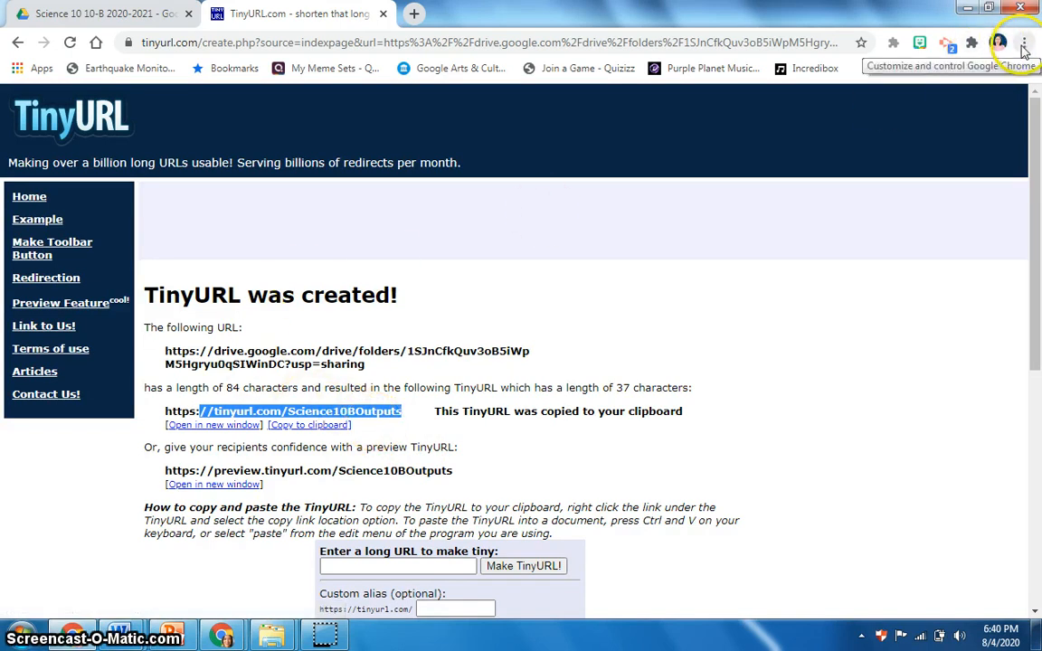
Step: Open Google Drive in a new tab to check the Shared with me list, then close that tab
click(413, 14)
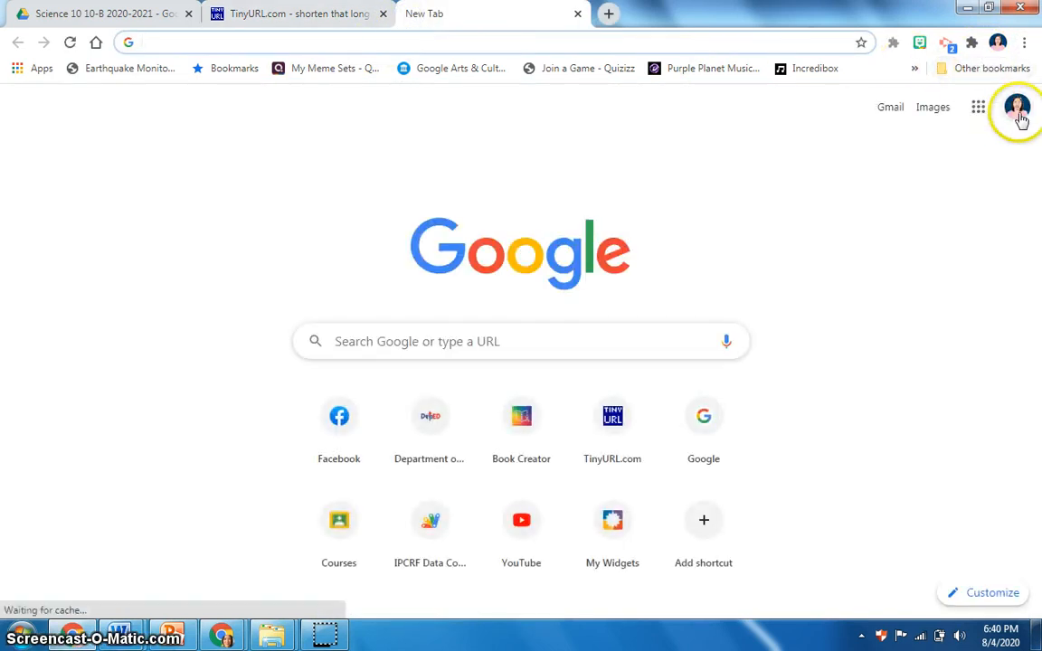
click(978, 110)
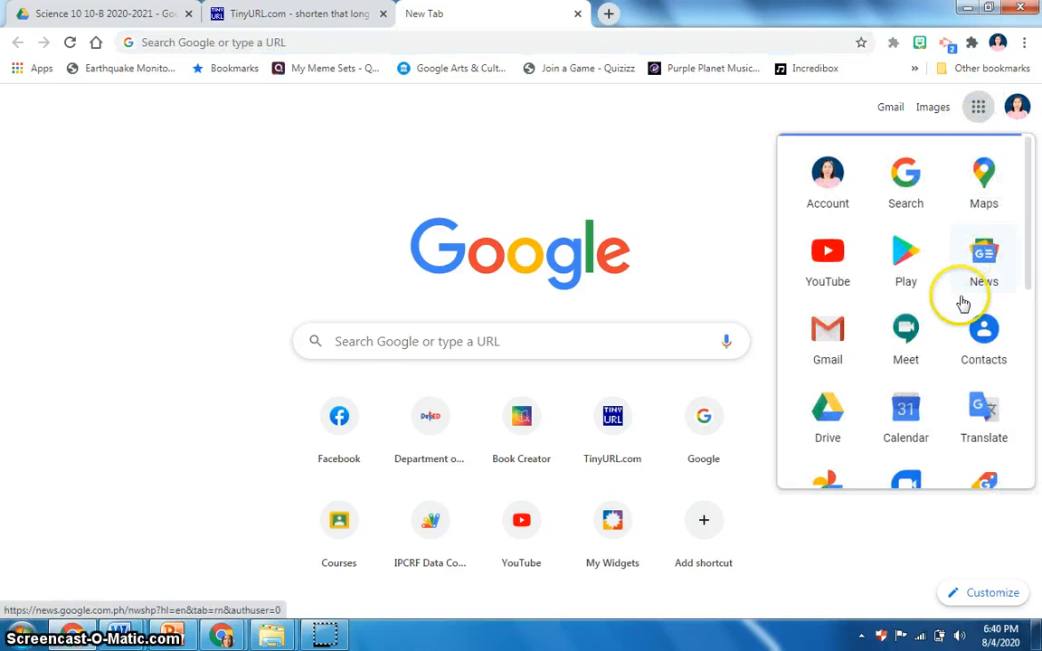
drag(1028, 206, 1027, 237)
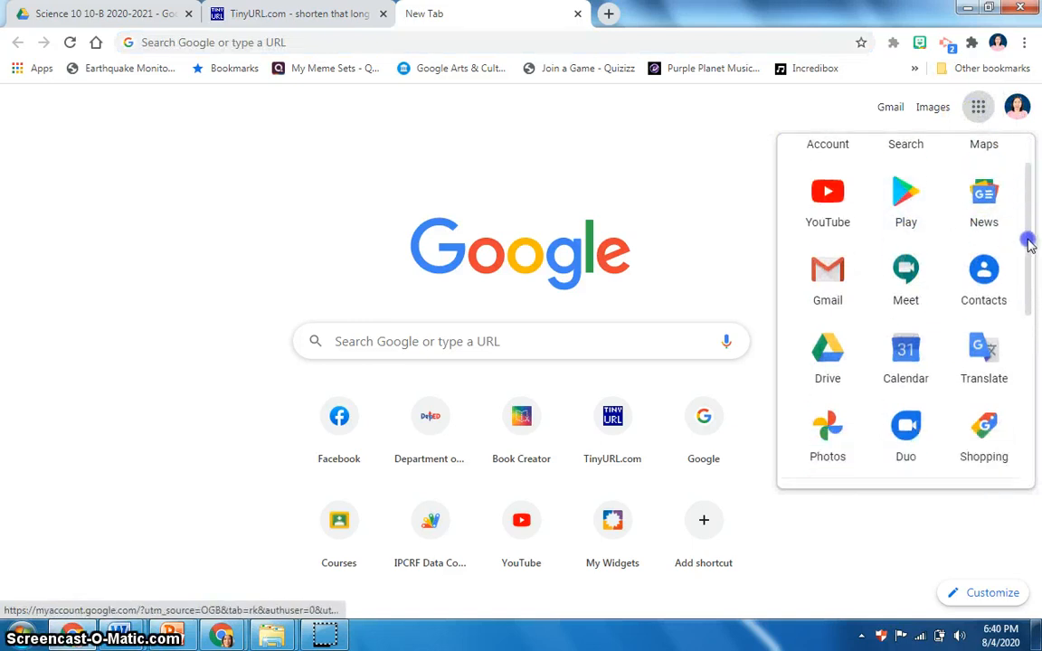
click(828, 349)
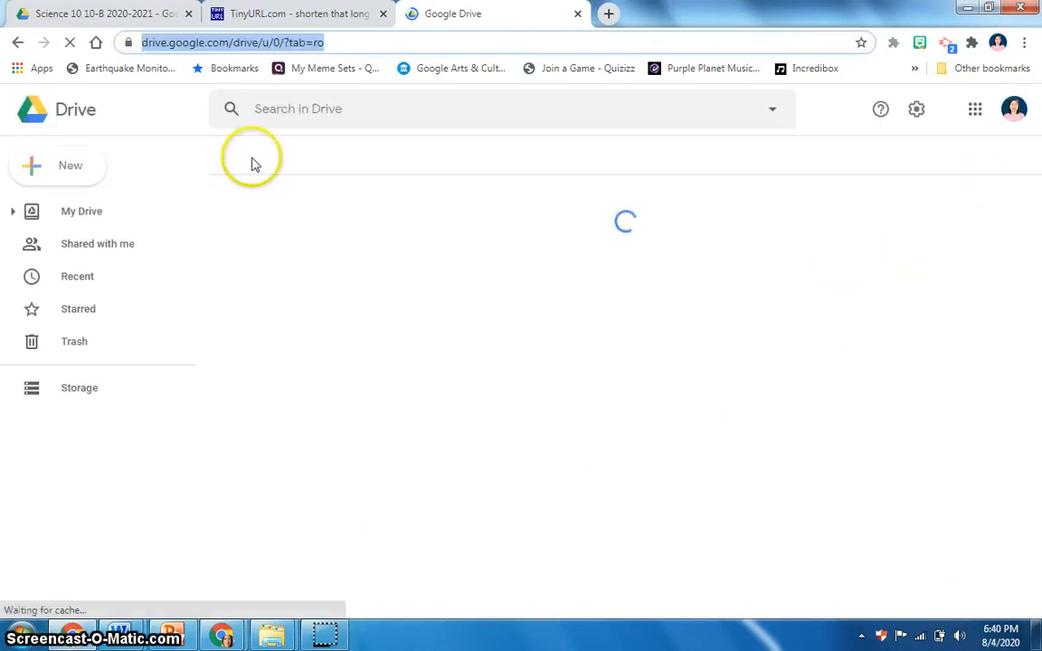
click(99, 253)
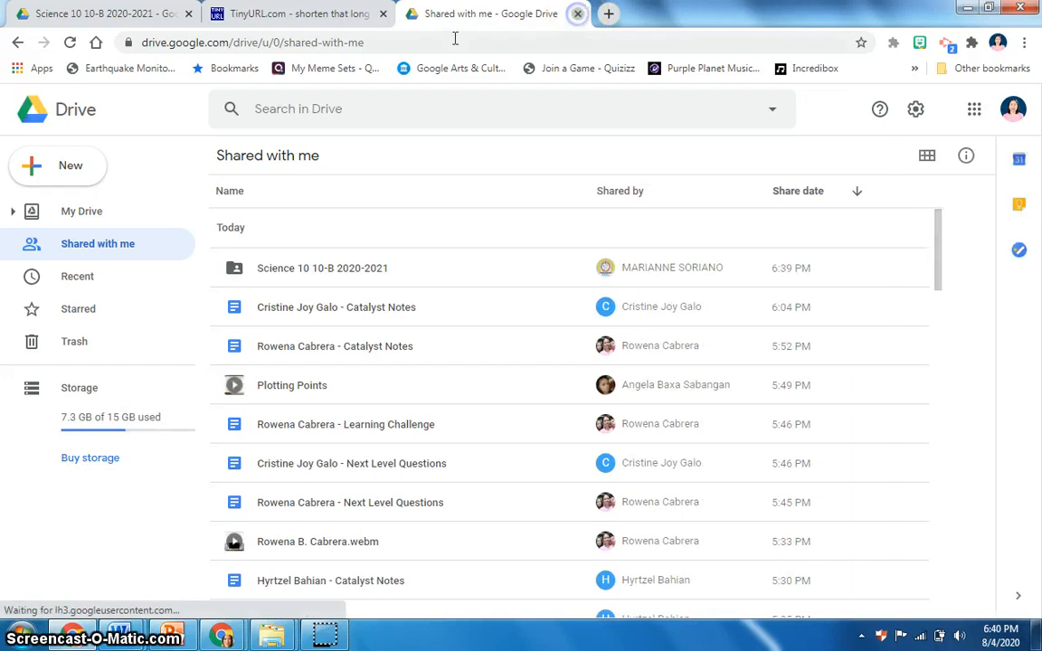
key(ctrl+w)
click(384, 15)
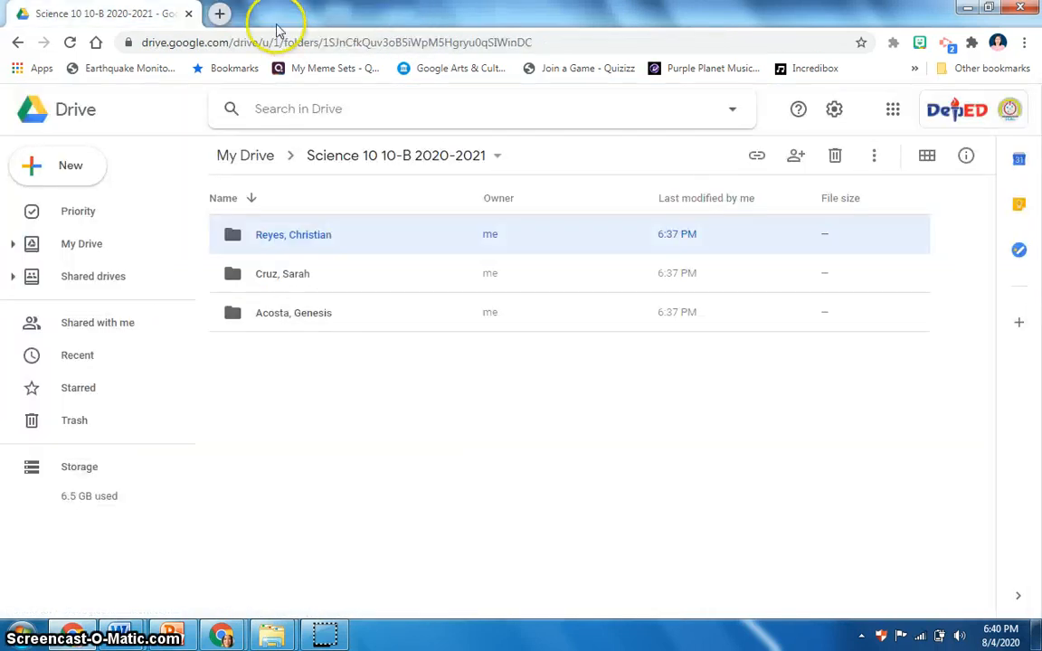
click(221, 15)
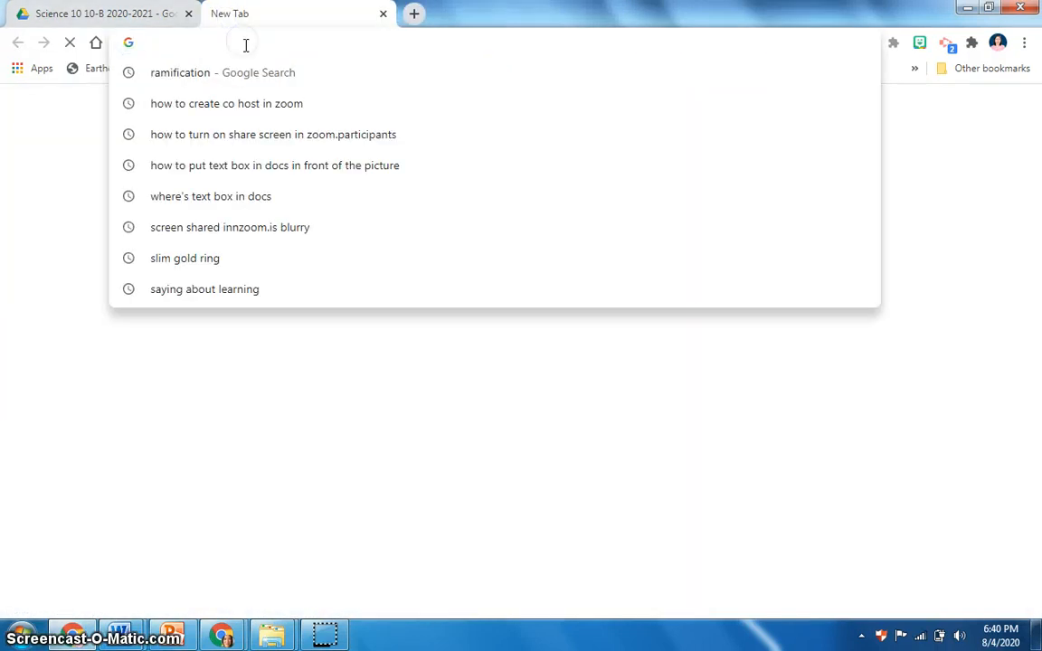
key(ctrl+v)
key(Return)
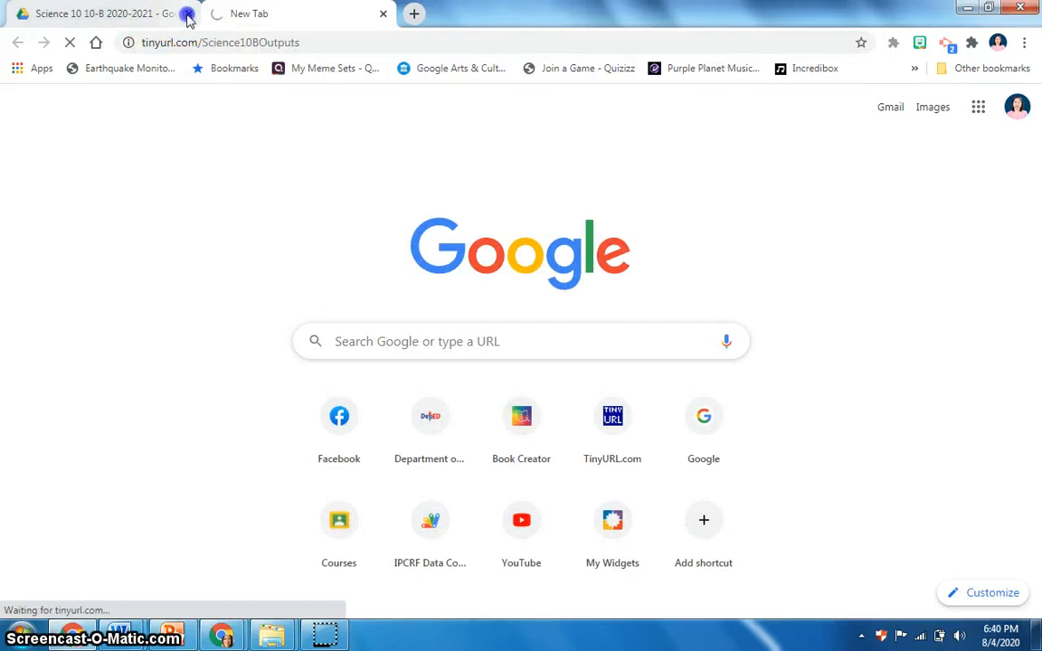
click(187, 16)
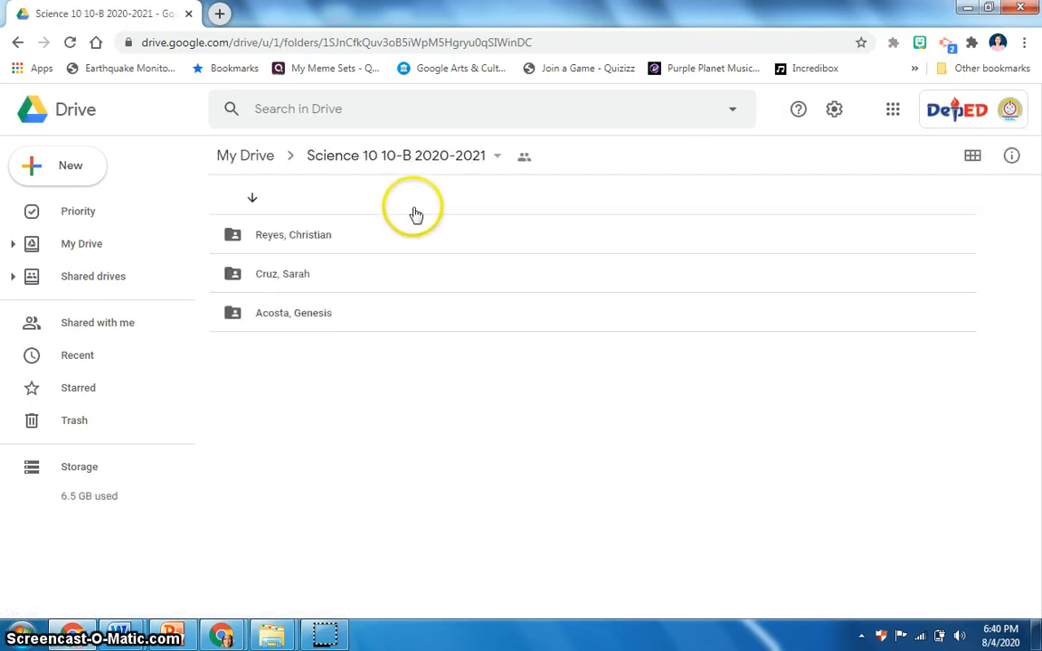
click(238, 288)
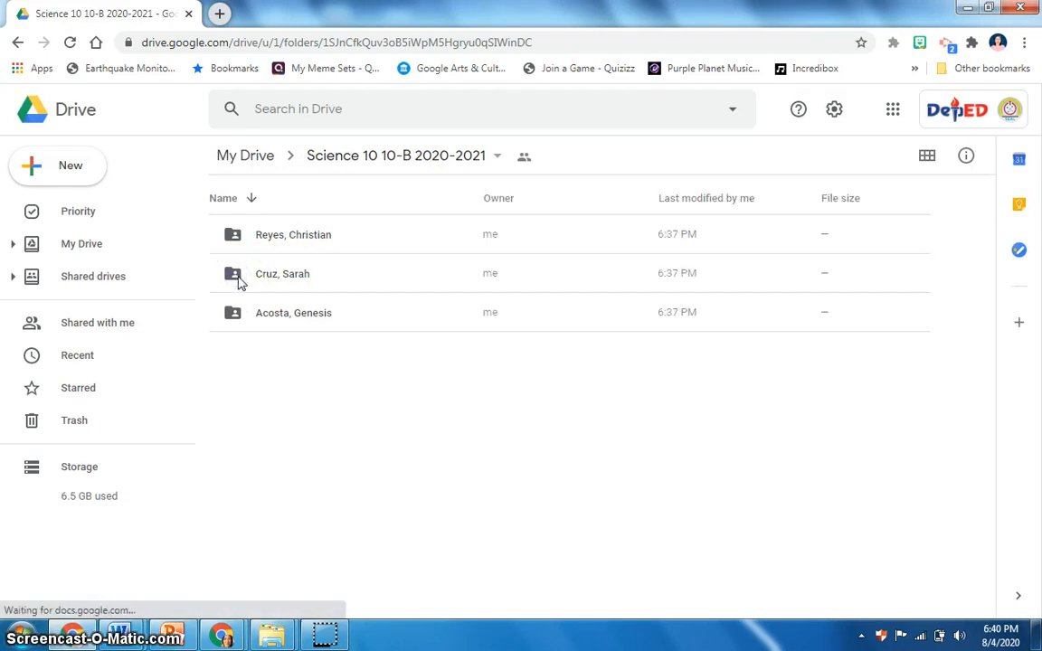
double_click(239, 274)
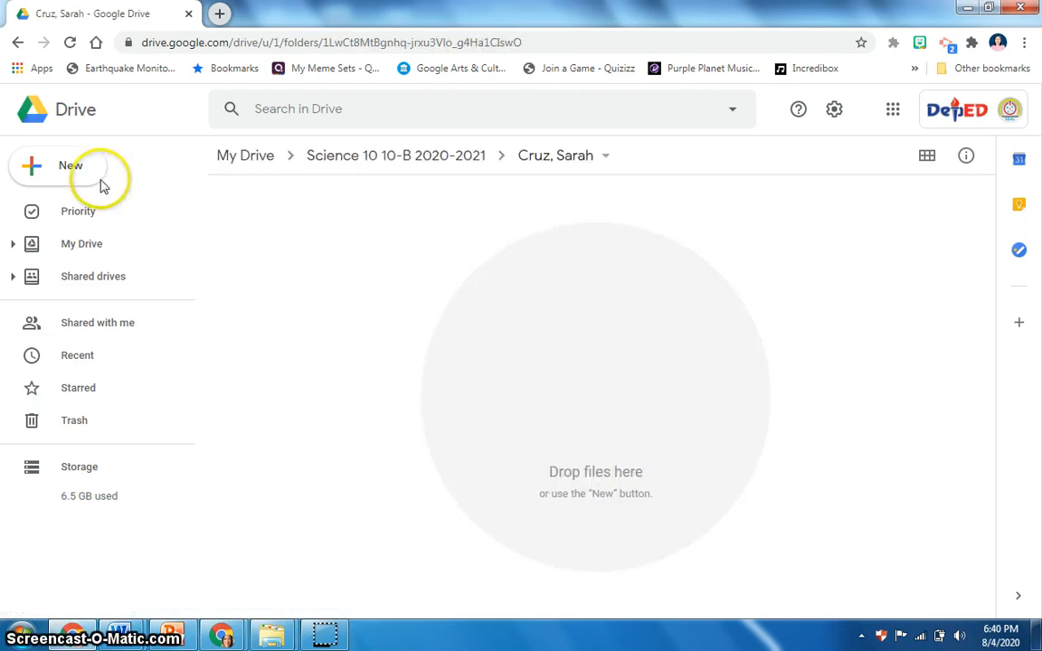
click(71, 167)
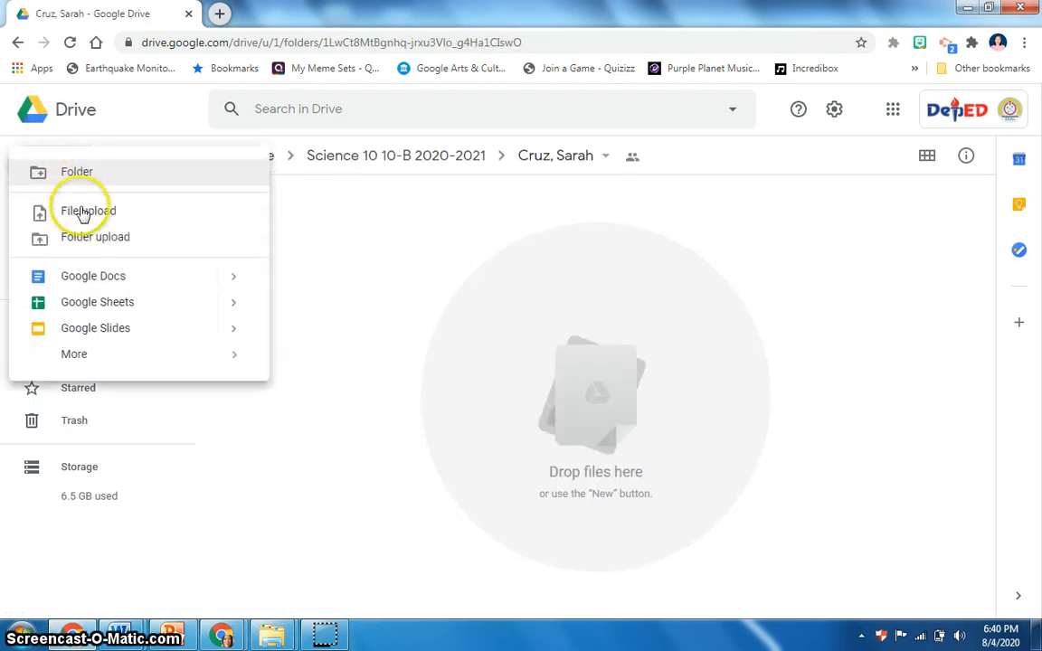
click(83, 211)
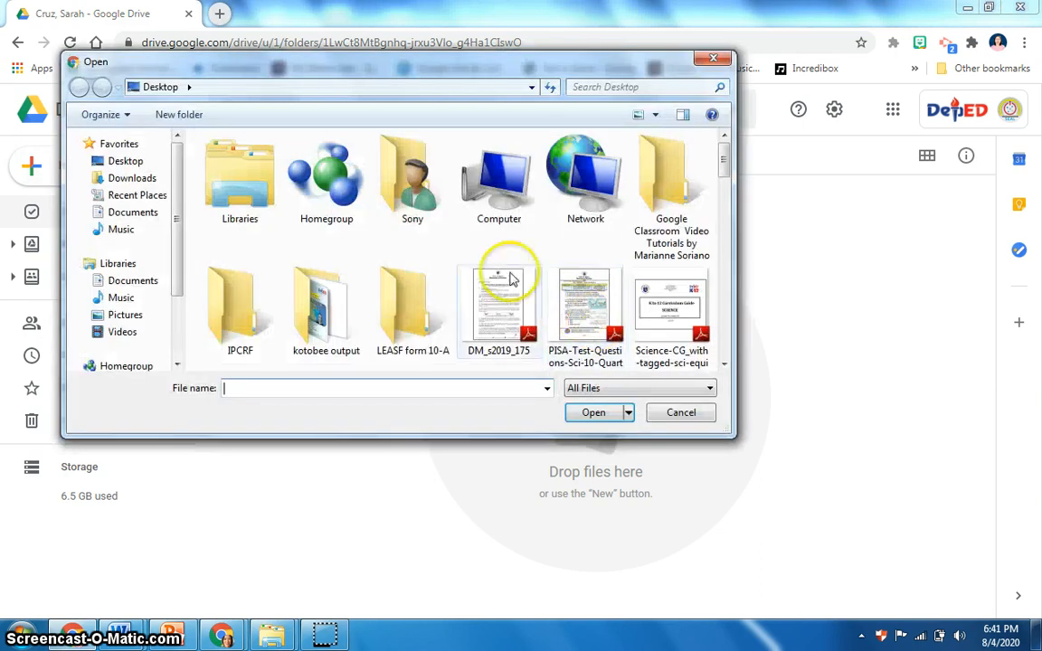
drag(724, 170, 716, 246)
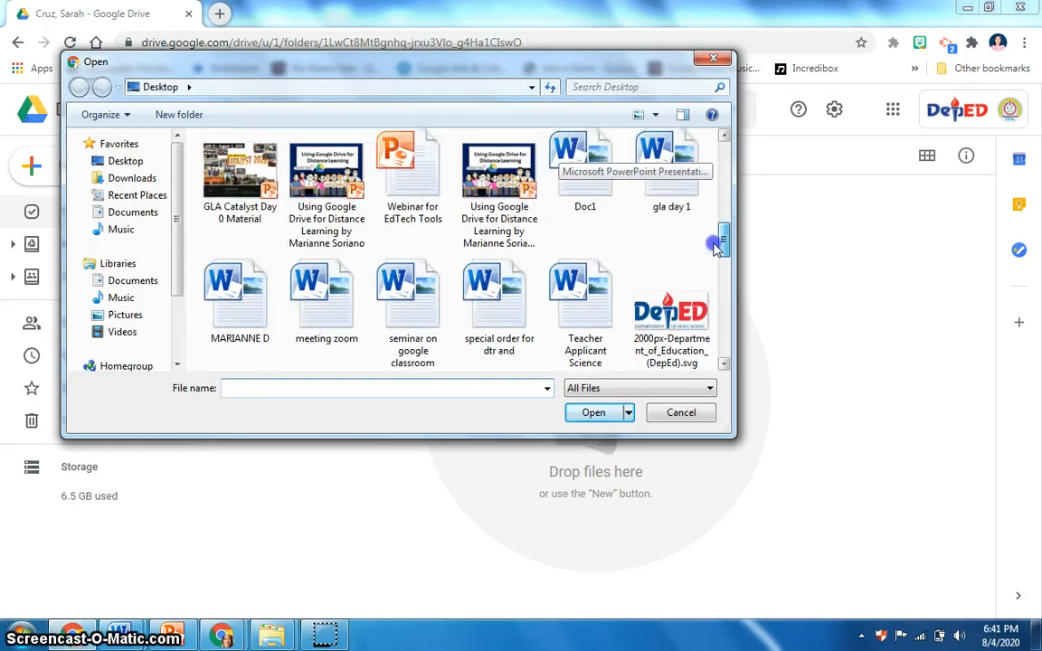
click(583, 161)
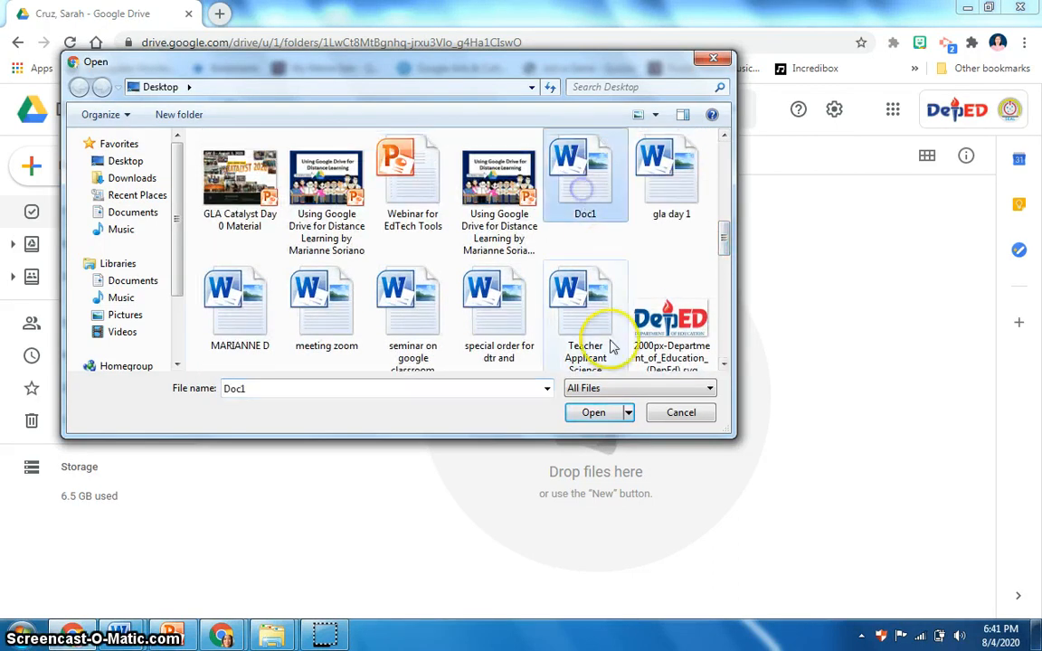
click(593, 414)
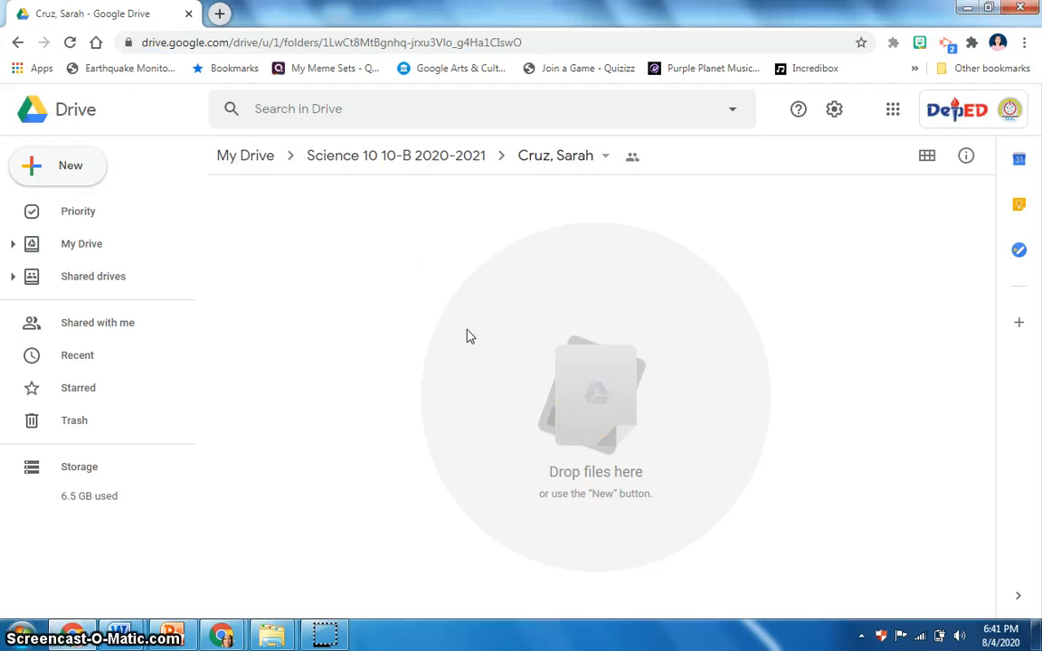
Step: Try to upload the Surround the People with Protection through Immunization PDF into the folder
click(83, 172)
click(62, 167)
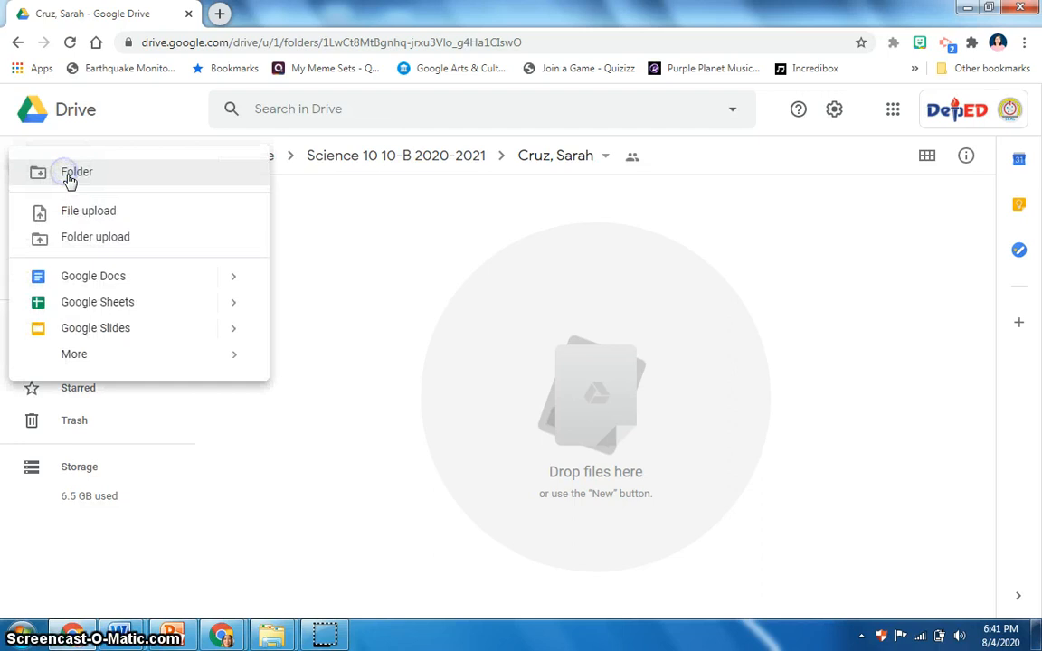
click(79, 211)
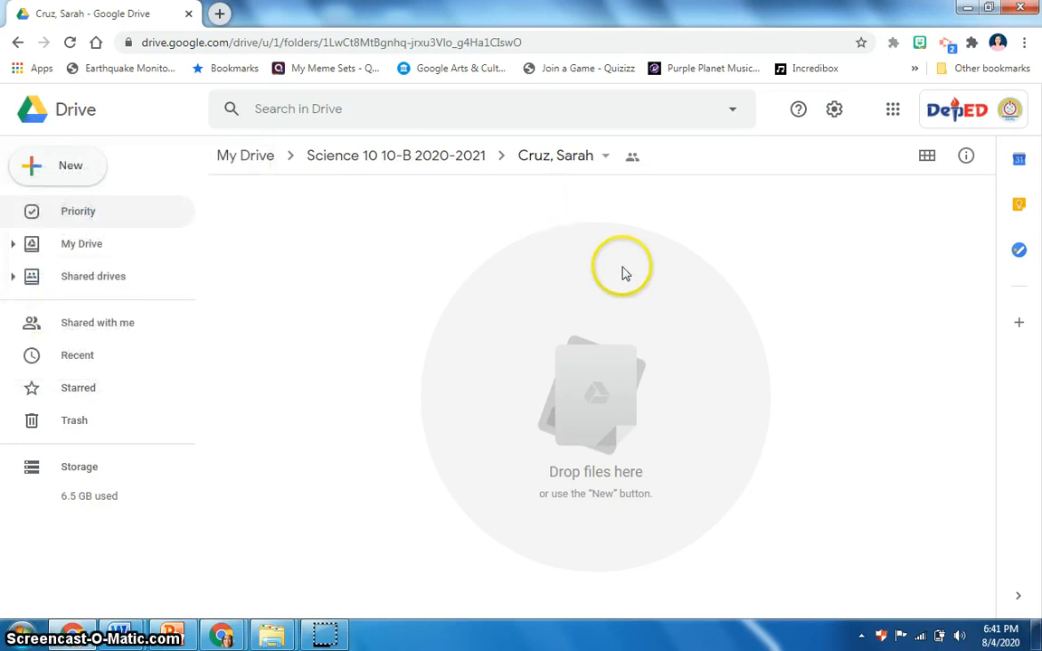
drag(724, 170, 724, 181)
click(276, 328)
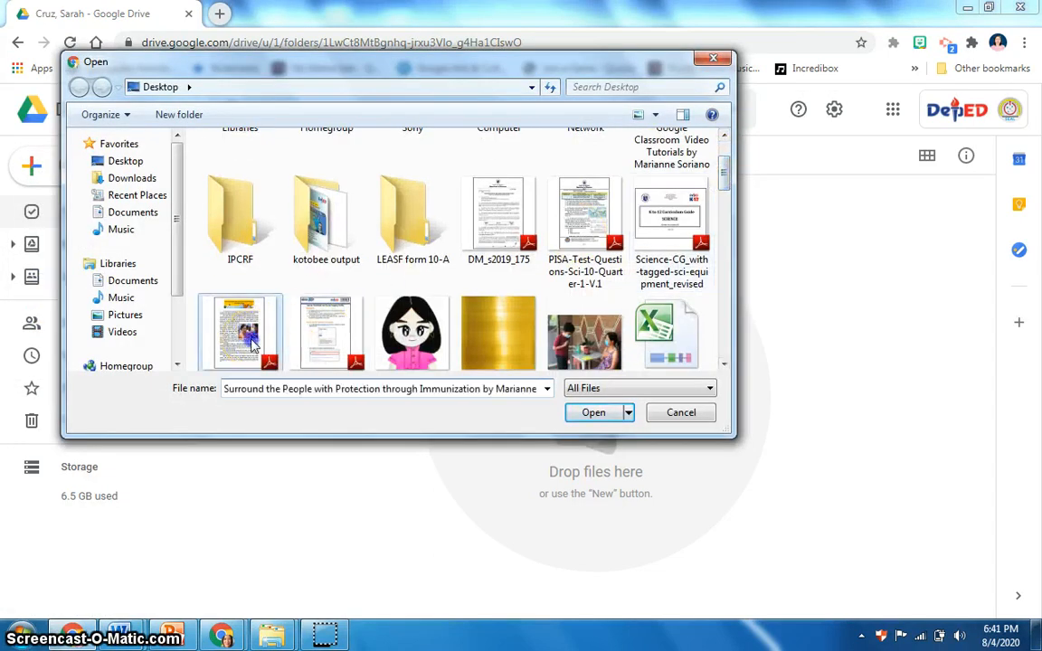
click(597, 413)
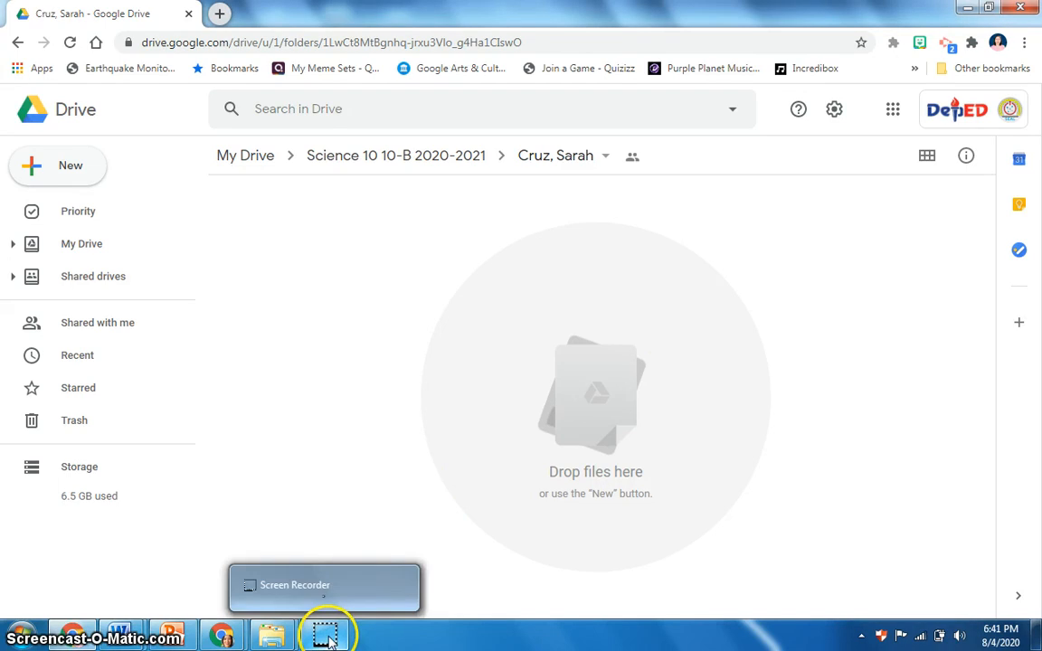
click(60, 172)
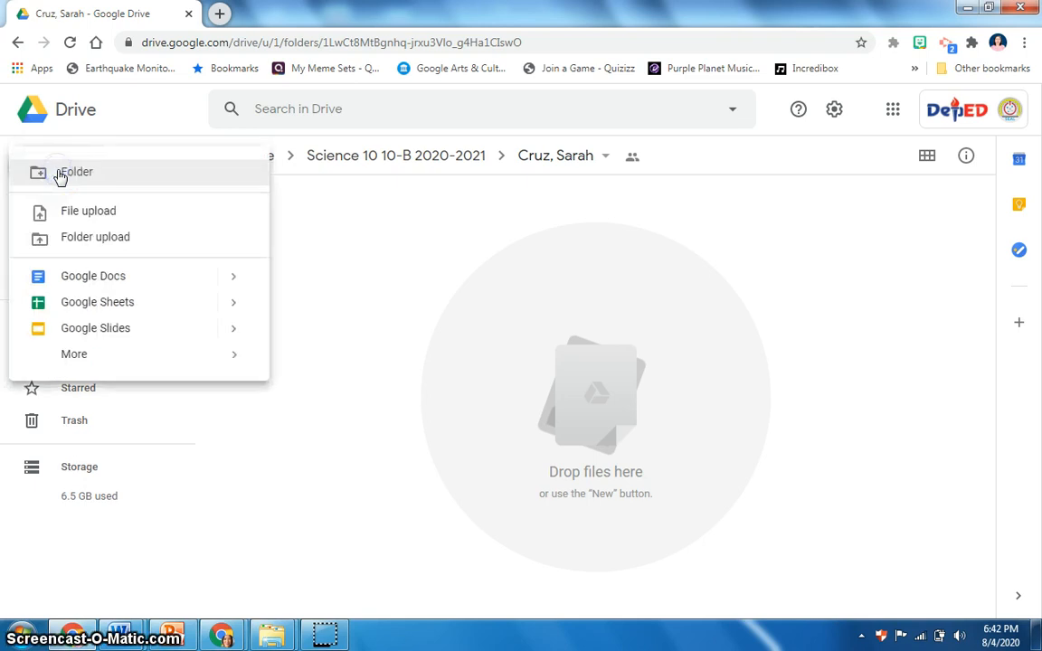
click(113, 213)
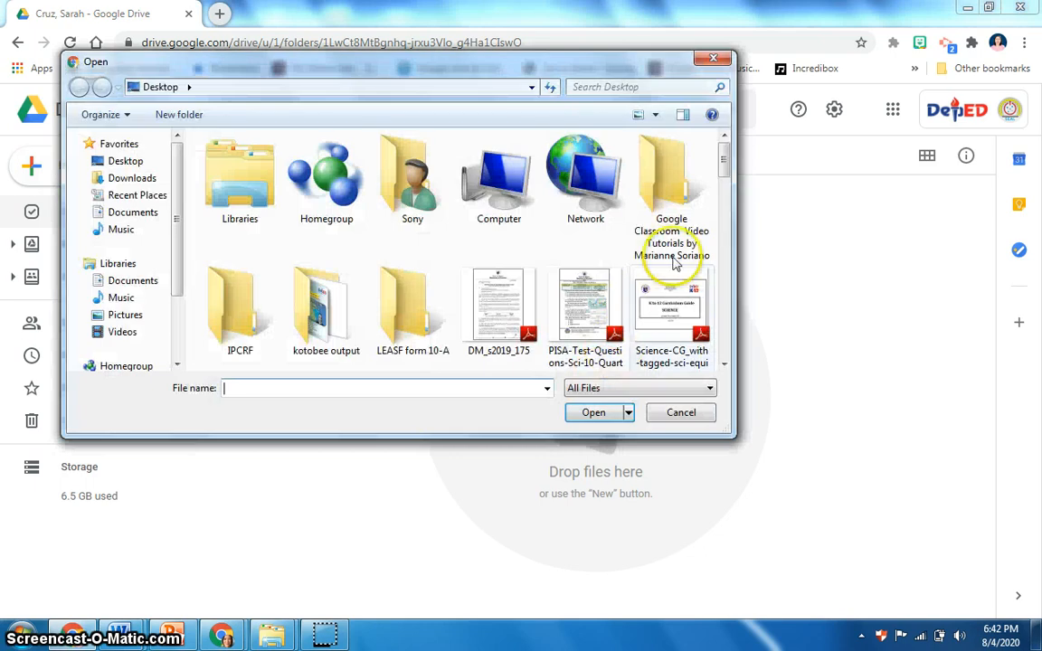
drag(714, 193, 721, 206)
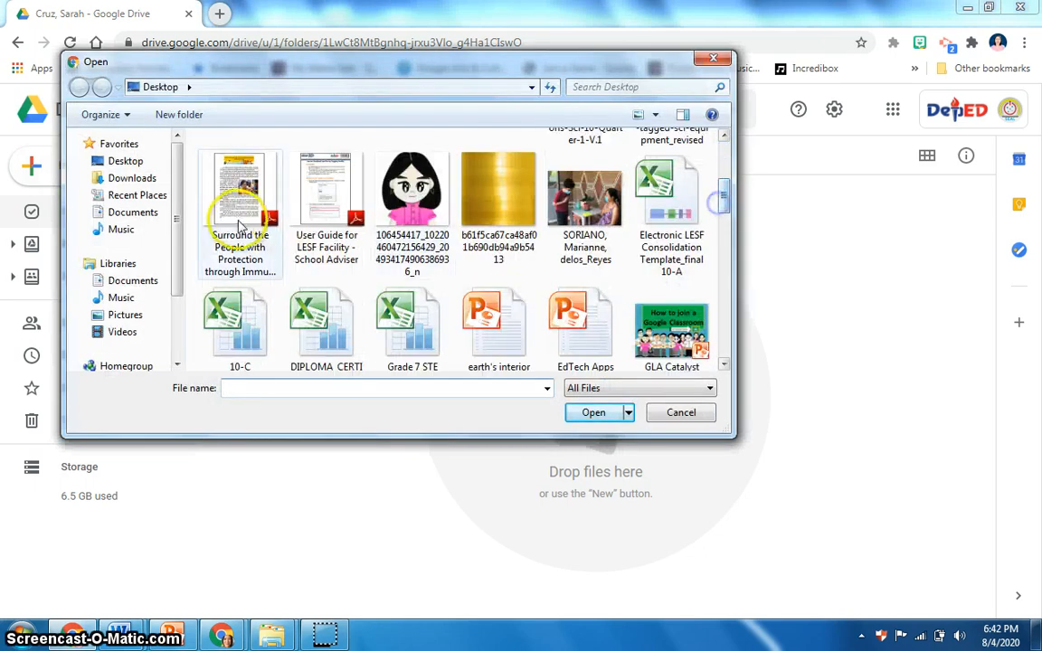
click(237, 207)
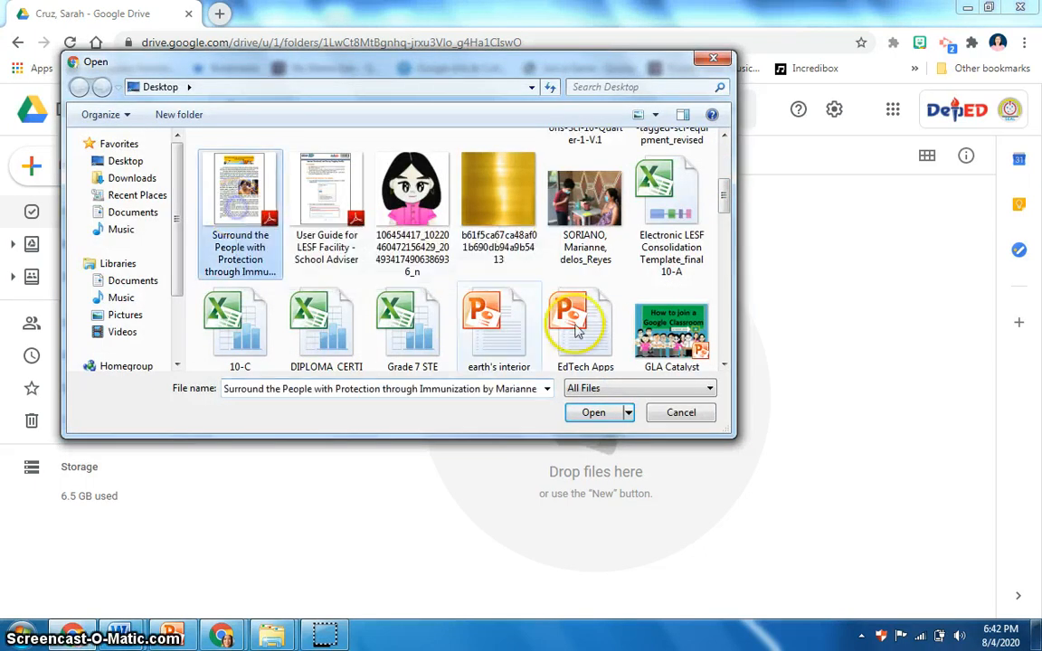
click(594, 413)
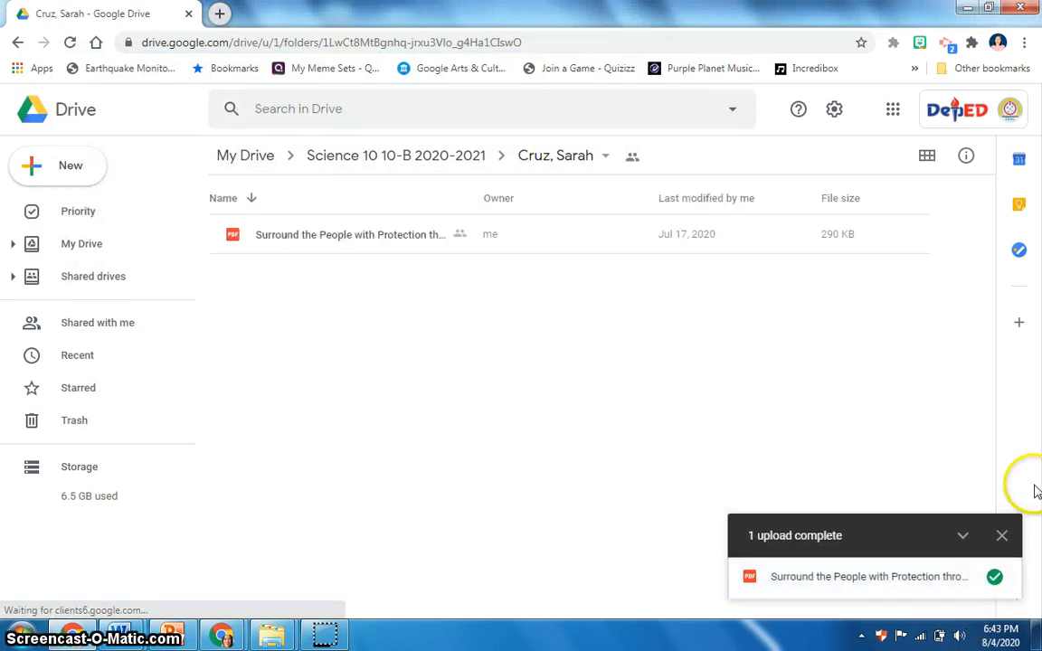
click(1001, 535)
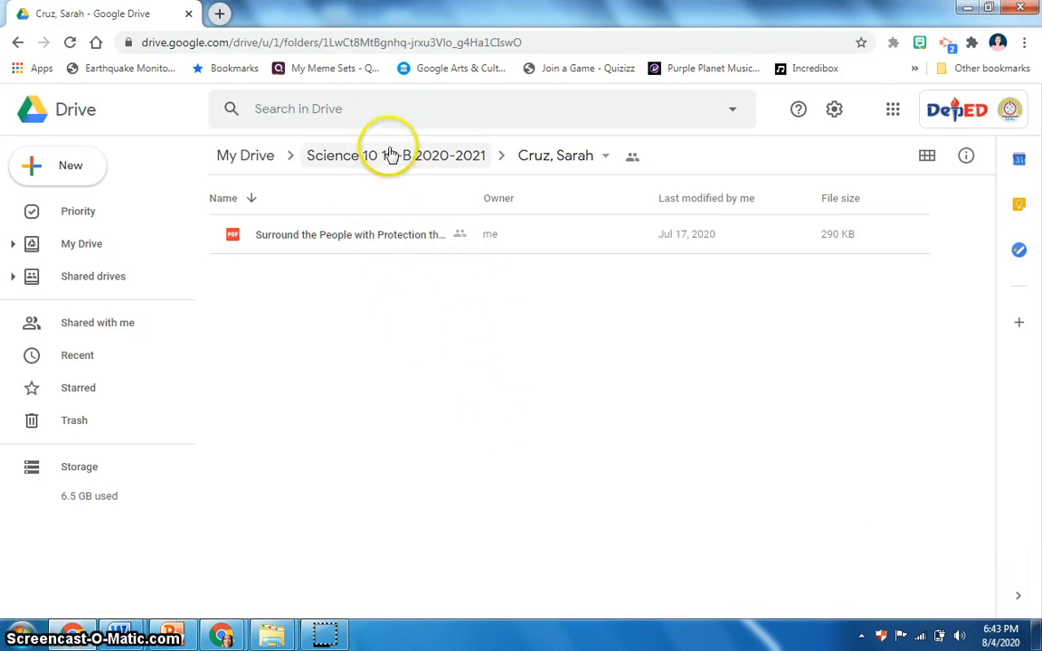
Step: Return to the Science 10 10-B 2020-2021 folder and review its recent activity in the details pane, then close it
click(392, 156)
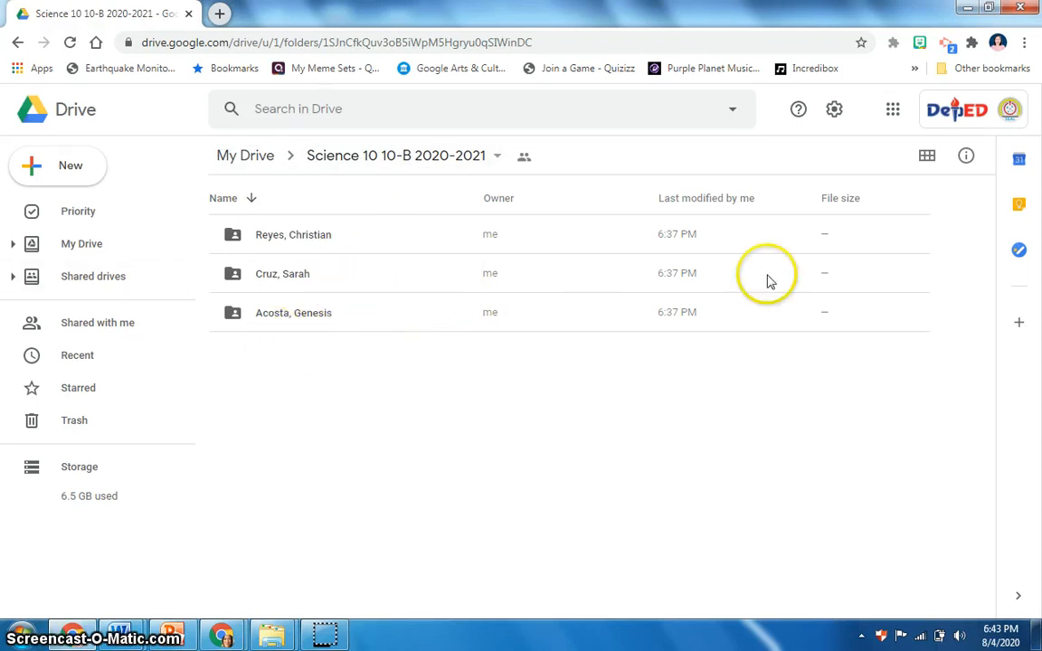
click(966, 158)
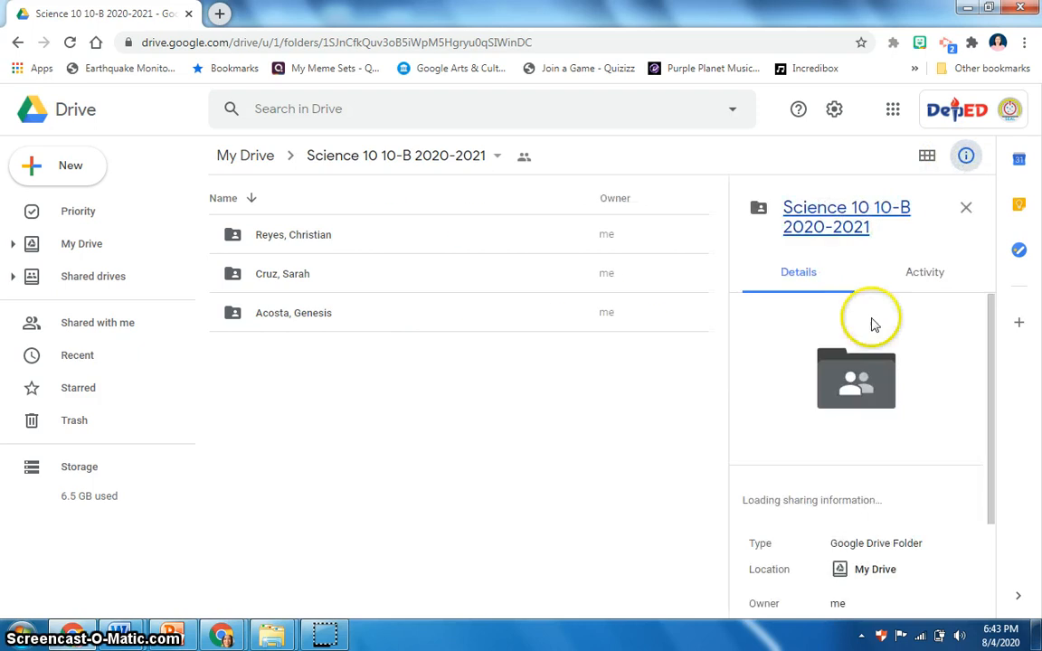
click(928, 283)
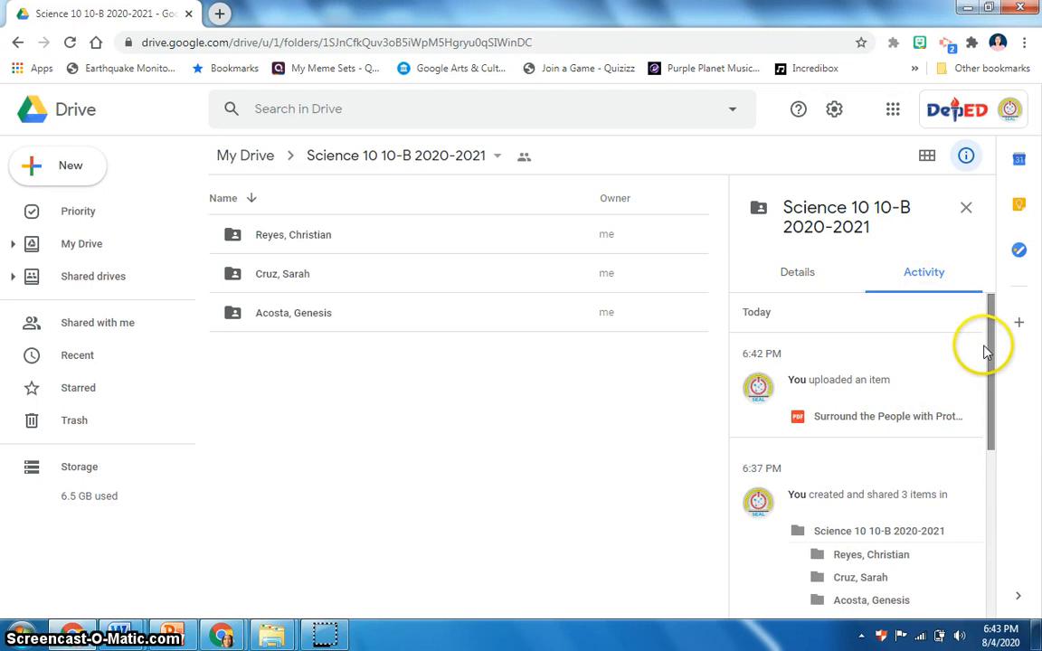
drag(986, 351, 995, 414)
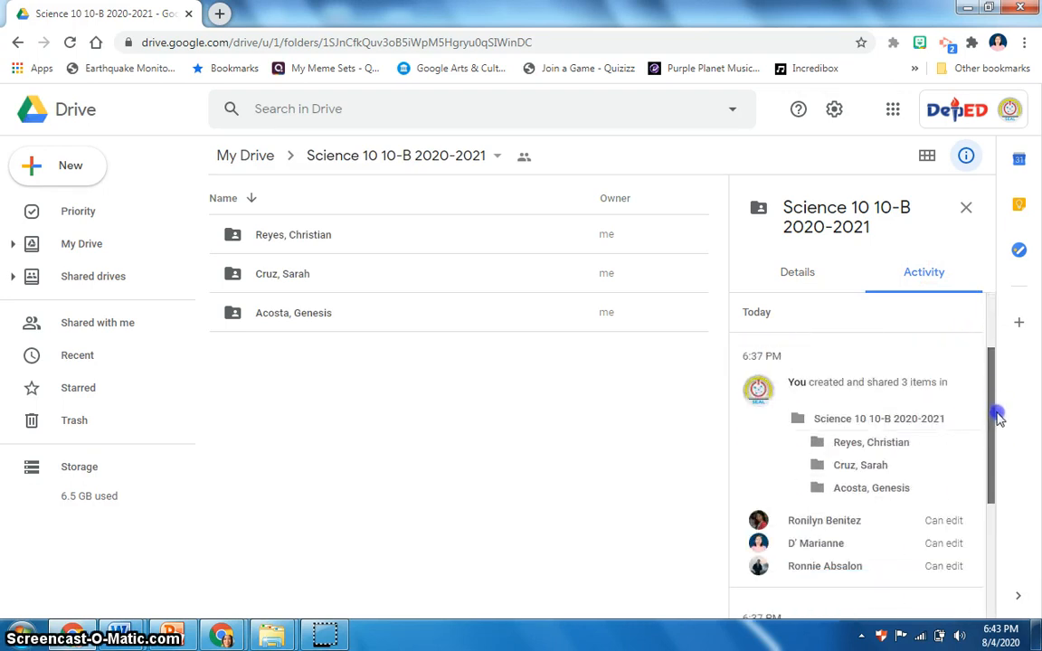
click(967, 212)
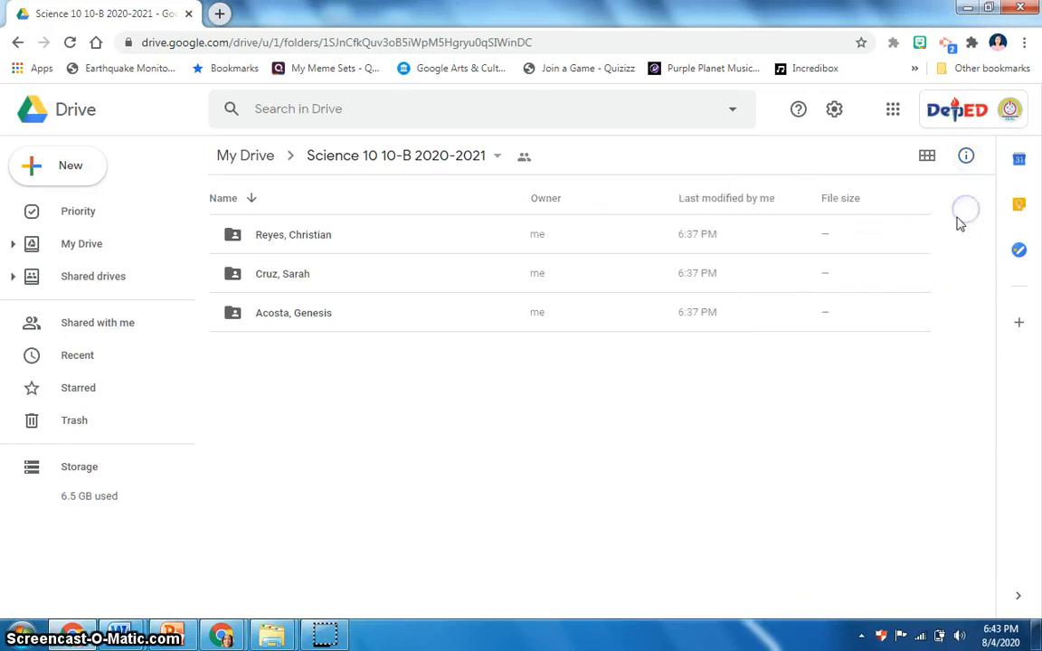
click(458, 528)
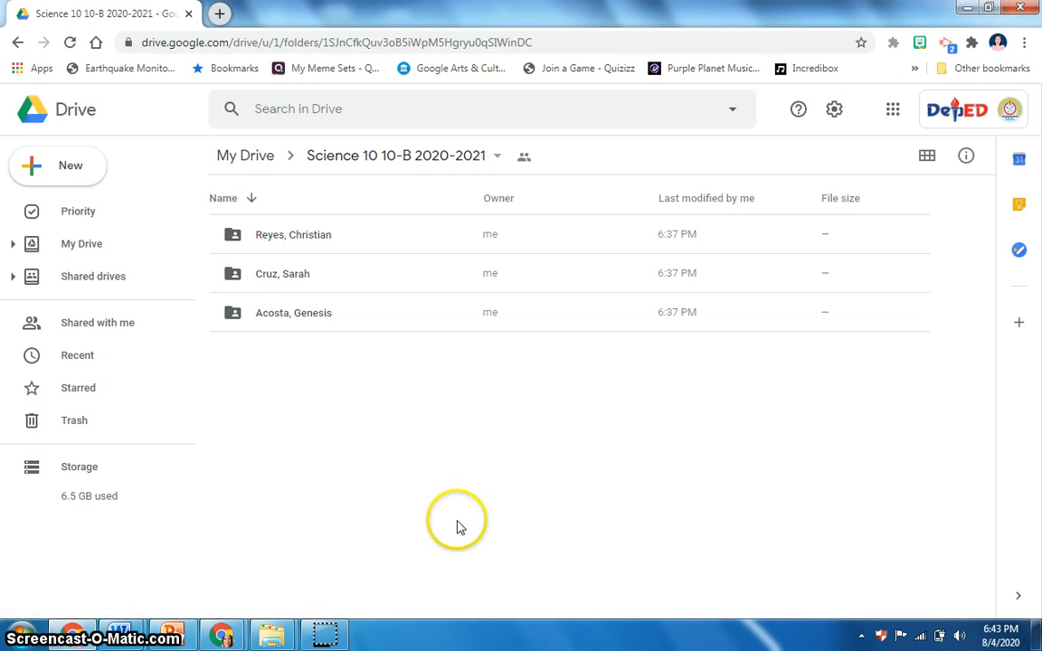